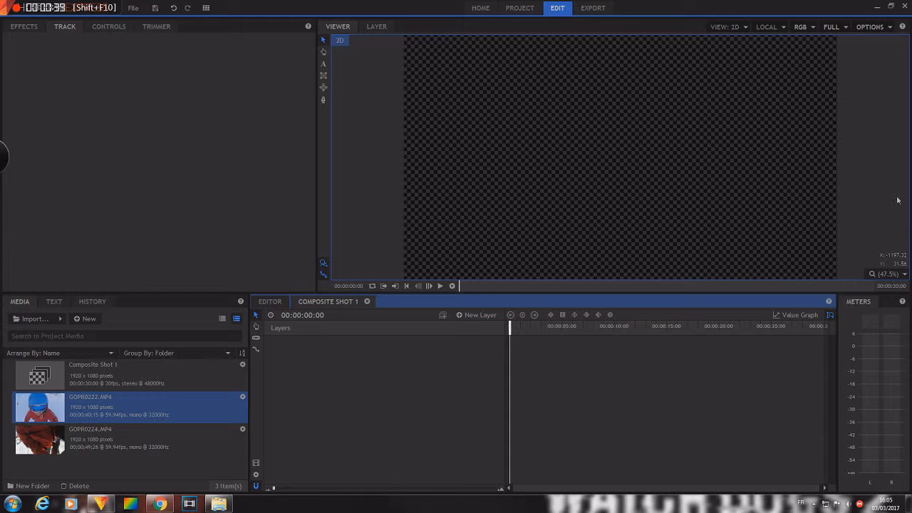
Add GOPR0224.MP4 as a layer in Composite Shot 1 and slice it at 00:00:11:00
{"action": "left_click", "coordinate": [112, 429]}
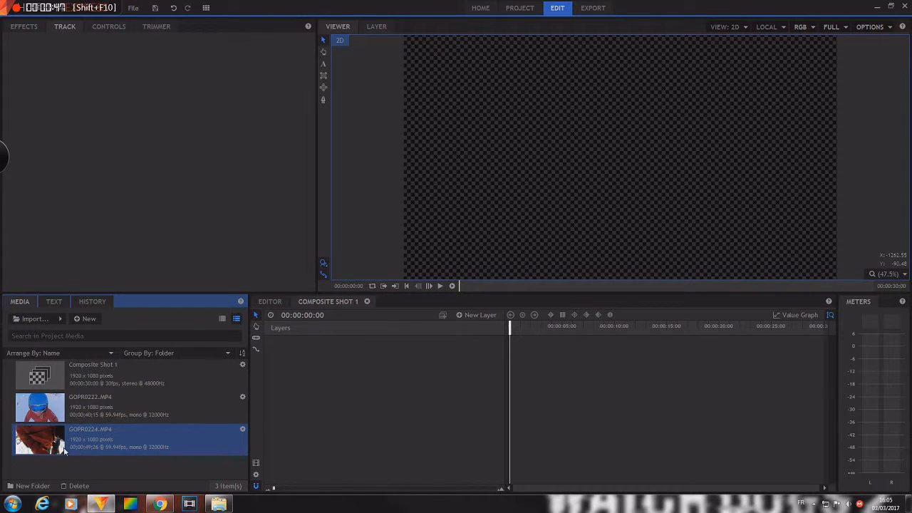
{"action": "left_click_drag", "start_coordinate": [47, 443], "coordinate": [306, 404]}
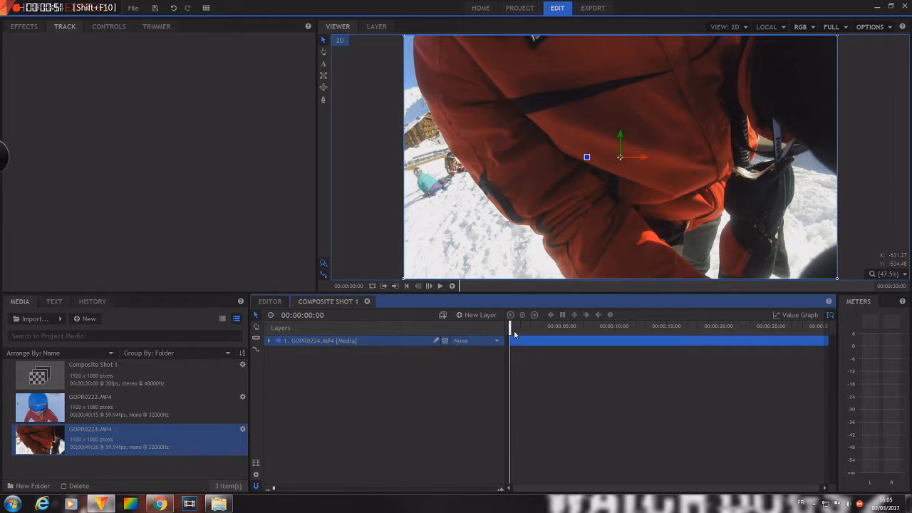
{"action": "left_click_drag", "start_coordinate": [511, 324], "coordinate": [625, 326]}
{"action": "right_click", "coordinate": [640, 340]}
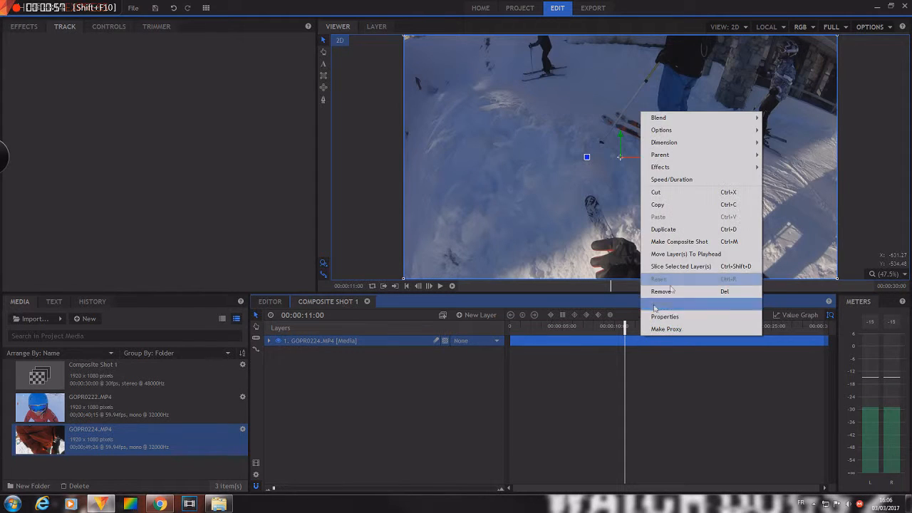
{"action": "left_click", "coordinate": [666, 275]}
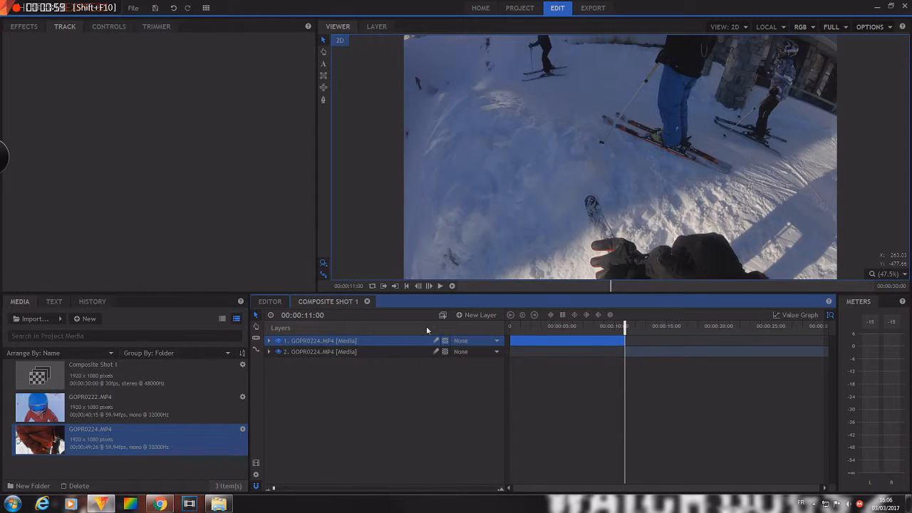
Delete the part of GOPR0224.MP4 before the cut and move the remaining clip to the timeline start
{"action": "key", "text": "Delete"}
{"action": "left_click_drag", "start_coordinate": [629, 340], "coordinate": [545, 355]}
{"action": "left_click_drag", "start_coordinate": [625, 327], "coordinate": [503, 335]}
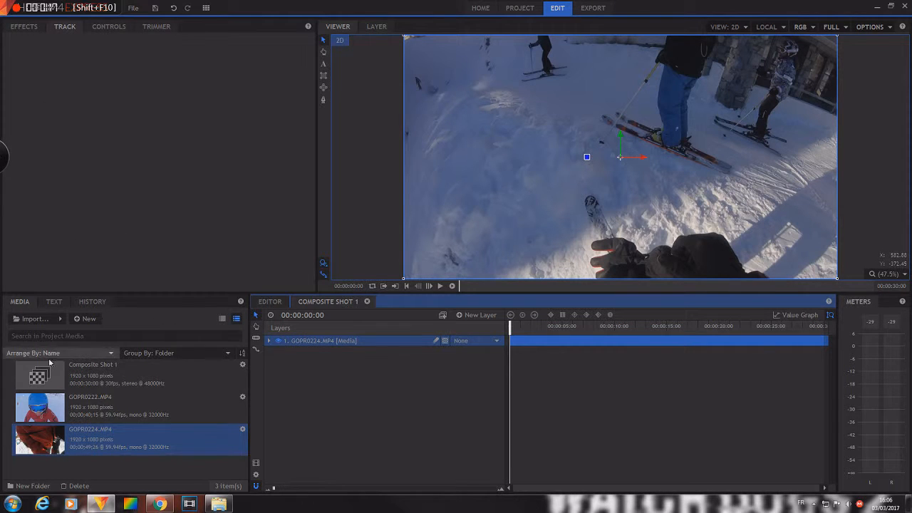
Add GOPR0222.MP4 as a layer above GOPR0224.MP4 and preview its opening frames
{"action": "left_click_drag", "start_coordinate": [55, 407], "coordinate": [322, 353]}
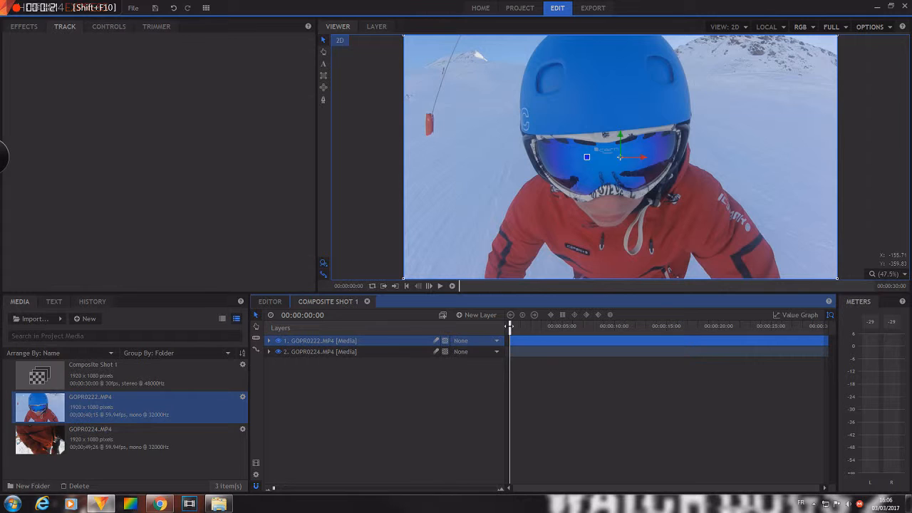
{"action": "key", "text": "space"}
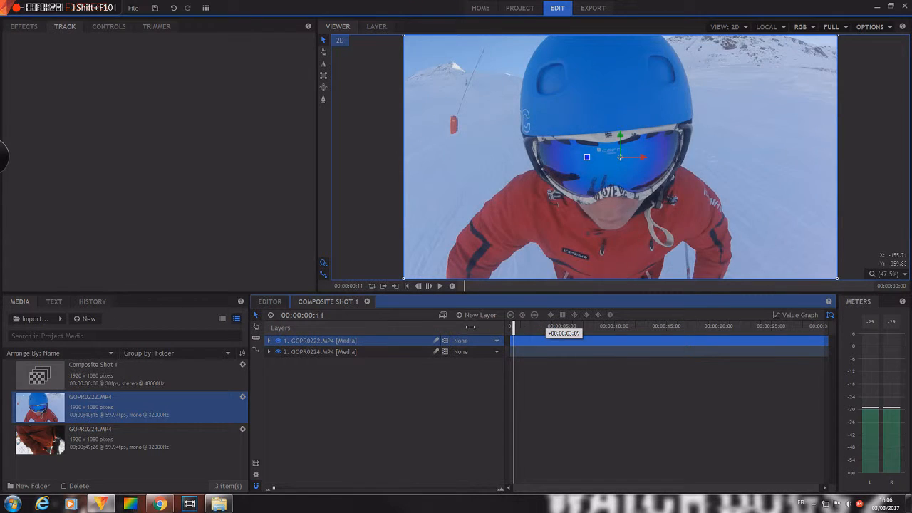
{"action": "left_click_drag", "start_coordinate": [479, 326], "coordinate": [467, 330]}
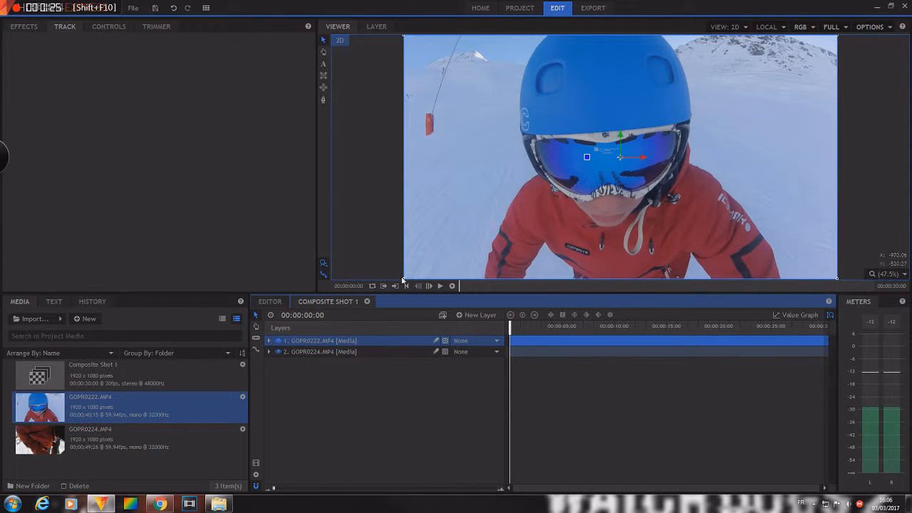
{"action": "left_click_drag", "start_coordinate": [402, 278], "coordinate": [413, 279]}
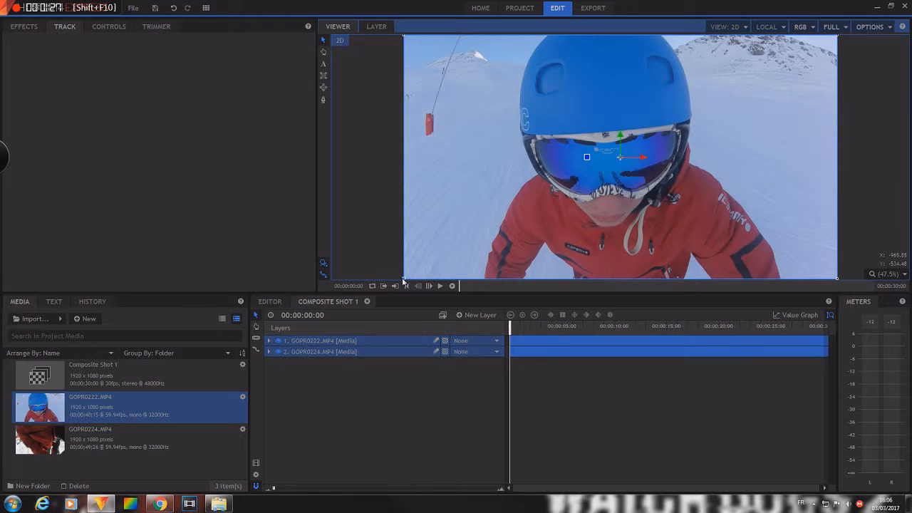
{"action": "left_click_drag", "start_coordinate": [405, 283], "coordinate": [530, 214]}
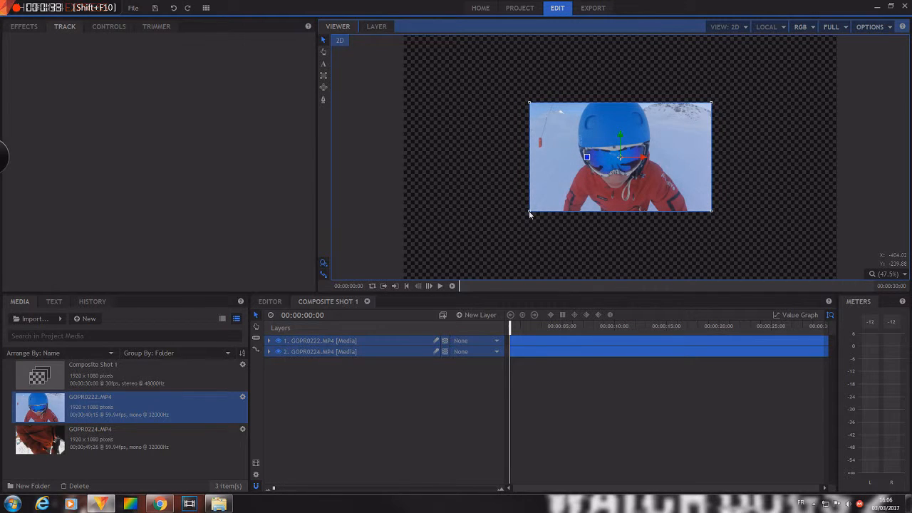
{"action": "key", "text": "ctrl+z"}
Shrink only the GOPR0222.MP4 layer to about 46% width and 49% height and fit it into the frame's upper-right corner
{"action": "left_click", "coordinate": [404, 339]}
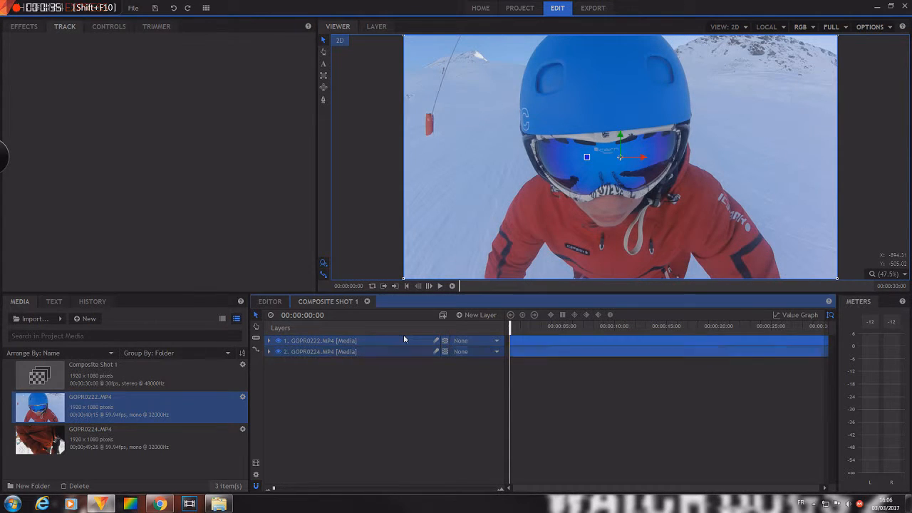
{"action": "left_click", "coordinate": [404, 338]}
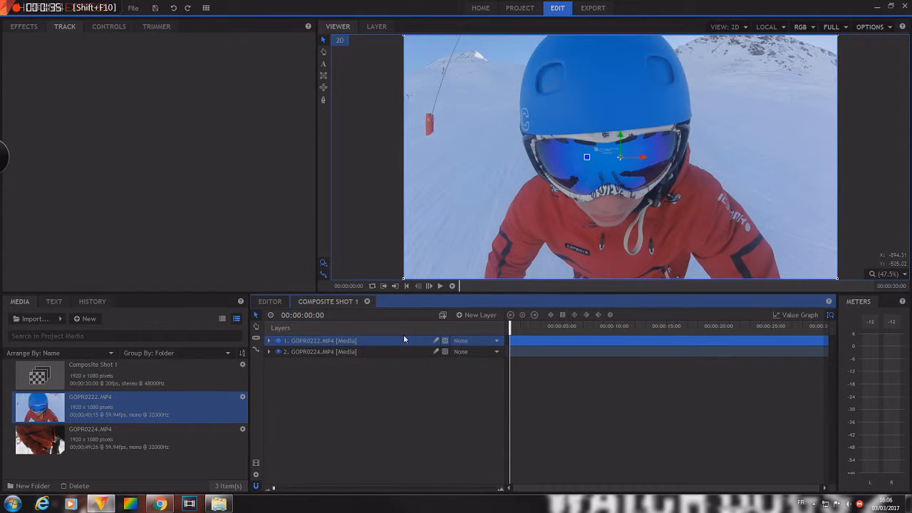
{"action": "left_click", "coordinate": [404, 281]}
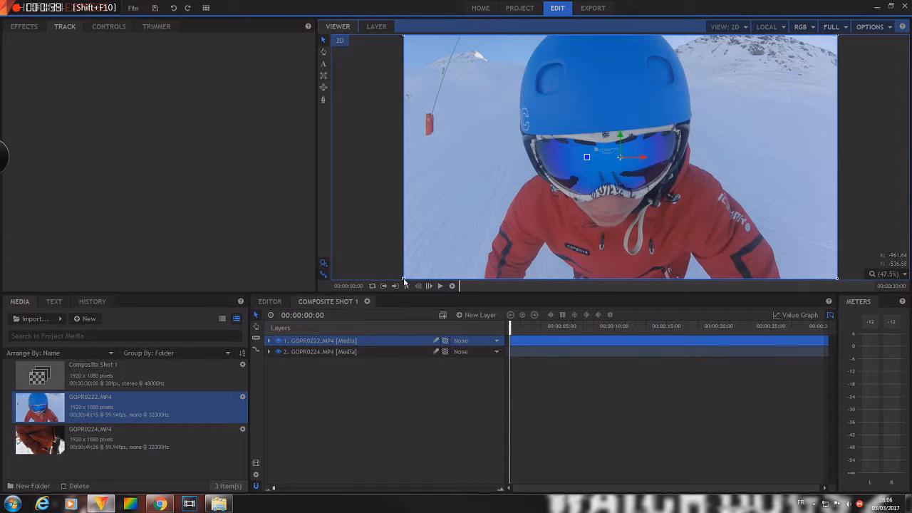
{"action": "left_click_drag", "start_coordinate": [404, 281], "coordinate": [540, 217]}
{"action": "left_click_drag", "start_coordinate": [615, 197], "coordinate": [748, 130]}
{"action": "left_click_drag", "start_coordinate": [675, 151], "coordinate": [656, 163]}
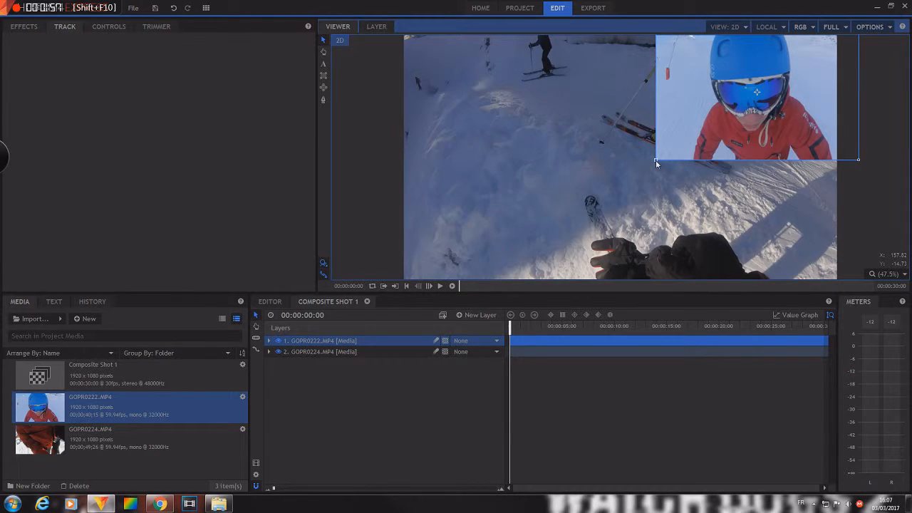
{"action": "left_click_drag", "start_coordinate": [790, 125], "coordinate": [769, 116]}
{"action": "mouse_move", "coordinate": [637, 163]}
{"action": "left_mouse_down"}
{"action": "mouse_move", "coordinate": [528, 155]}
{"action": "mouse_move", "coordinate": [652, 155]}
{"action": "mouse_move", "coordinate": [636, 154]}
{"action": "left_mouse_up"}
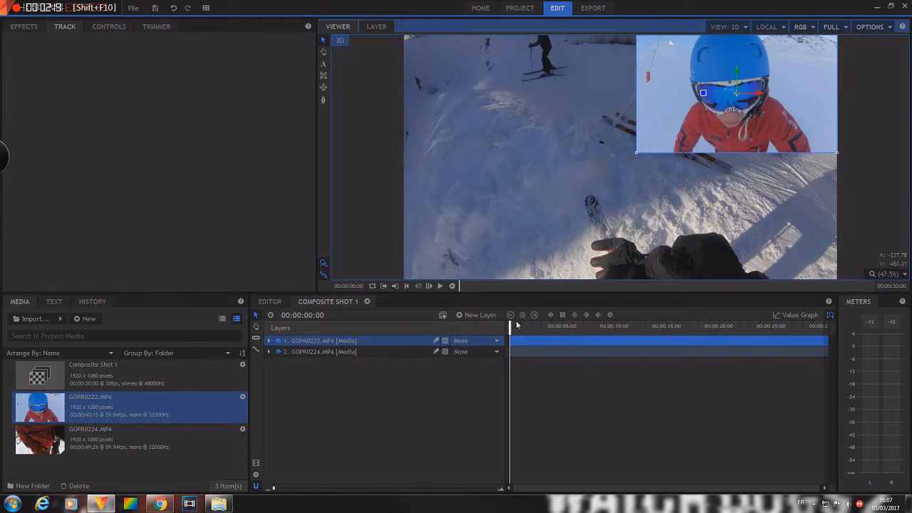
At 00:00:16:02, draw a closed freehand mask with cut corners just inside the edges of the small GOPR0222.MP4 picture
{"action": "left_click_drag", "start_coordinate": [510, 325], "coordinate": [582, 322]}
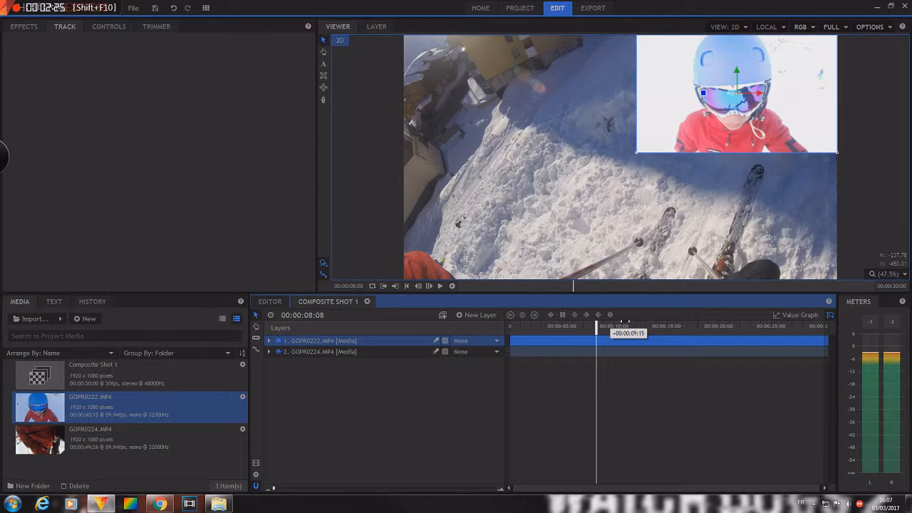
{"action": "left_click", "coordinate": [647, 325]}
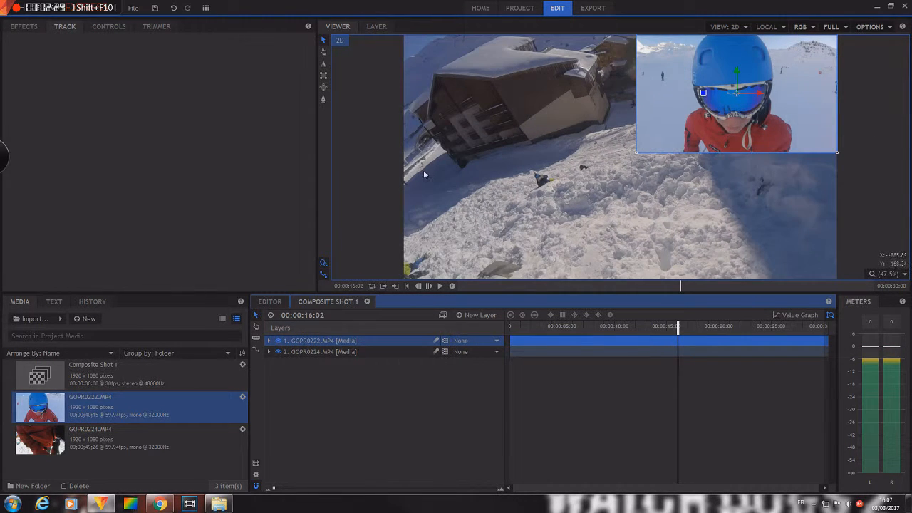
{"action": "left_click", "coordinate": [323, 100]}
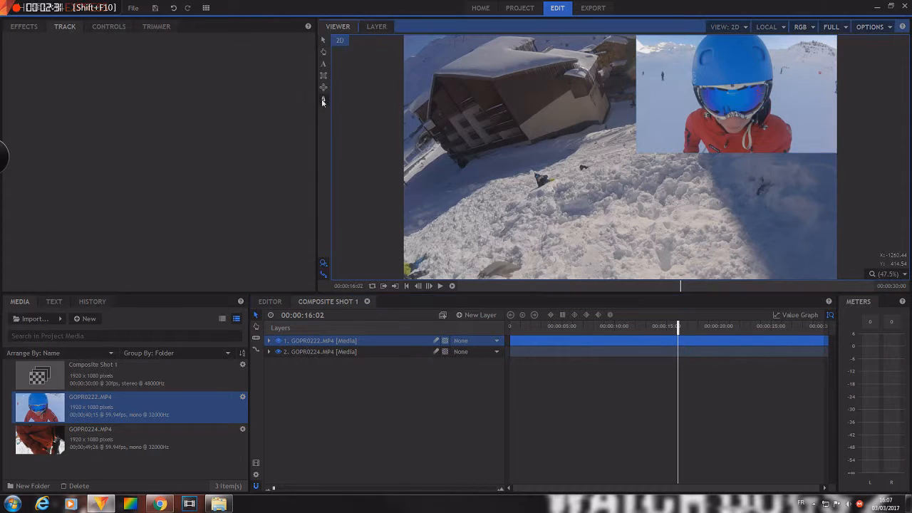
{"action": "left_click", "coordinate": [642, 126]}
{"action": "left_click", "coordinate": [650, 148]}
{"action": "left_click", "coordinate": [701, 151]}
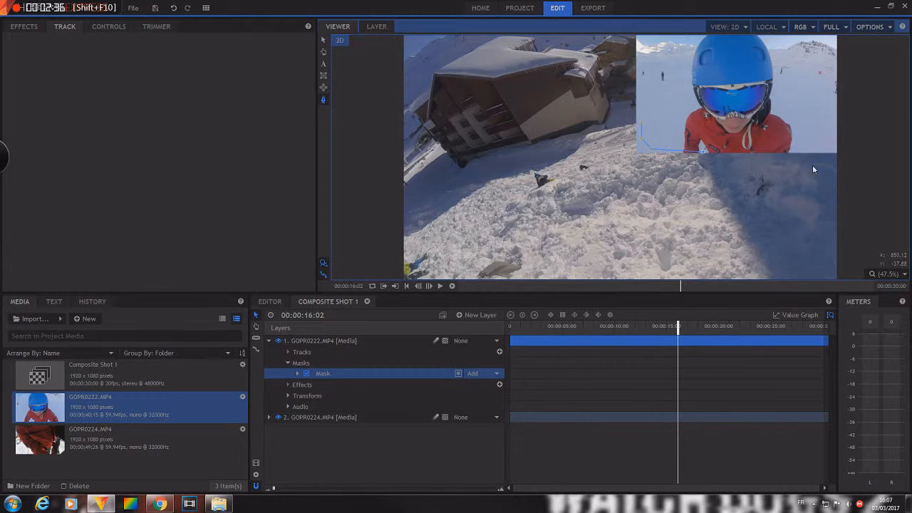
{"action": "left_click", "coordinate": [834, 145]}
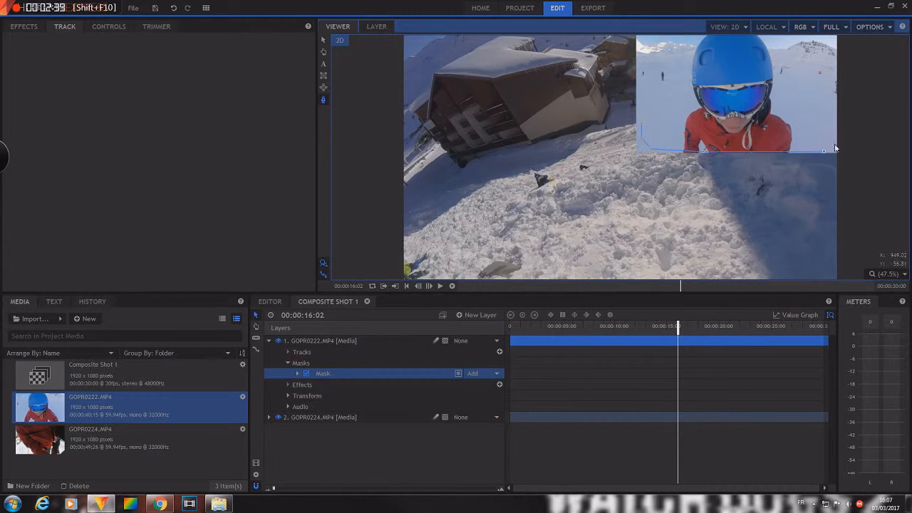
{"action": "left_click", "coordinate": [834, 44]}
{"action": "left_click", "coordinate": [649, 40]}
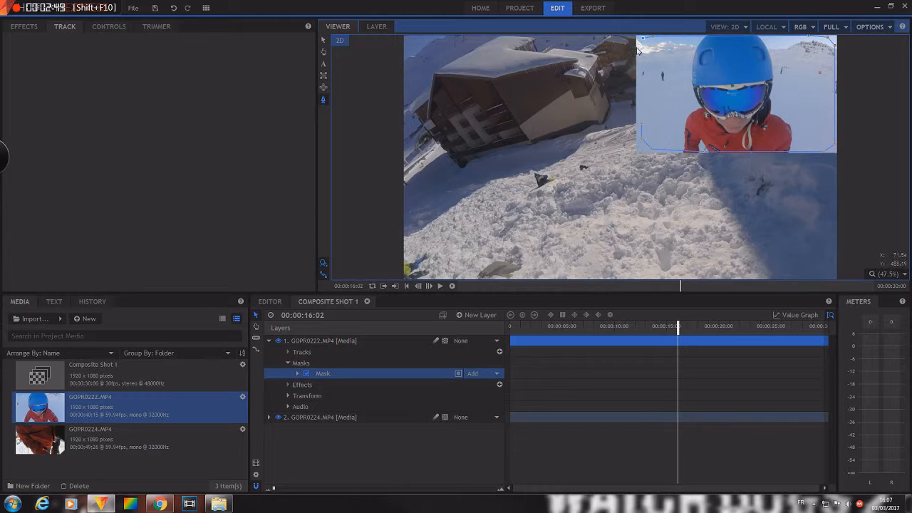
{"action": "left_click", "coordinate": [639, 47]}
{"action": "left_click", "coordinate": [642, 126]}
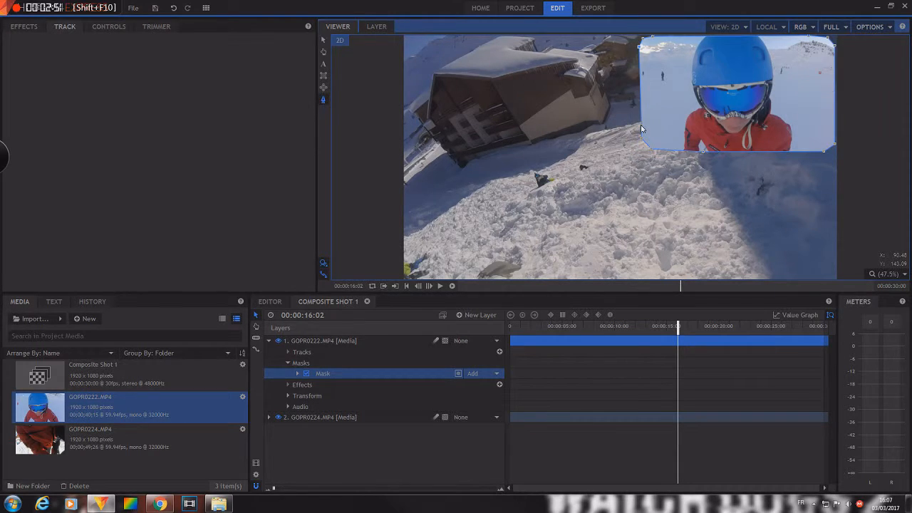
Add a second GOPR0222.MP4 layer directly below the masked one and expand the masked layer's transform properties
{"action": "left_click", "coordinate": [271, 342]}
{"action": "left_click_drag", "start_coordinate": [167, 407], "coordinate": [290, 354]}
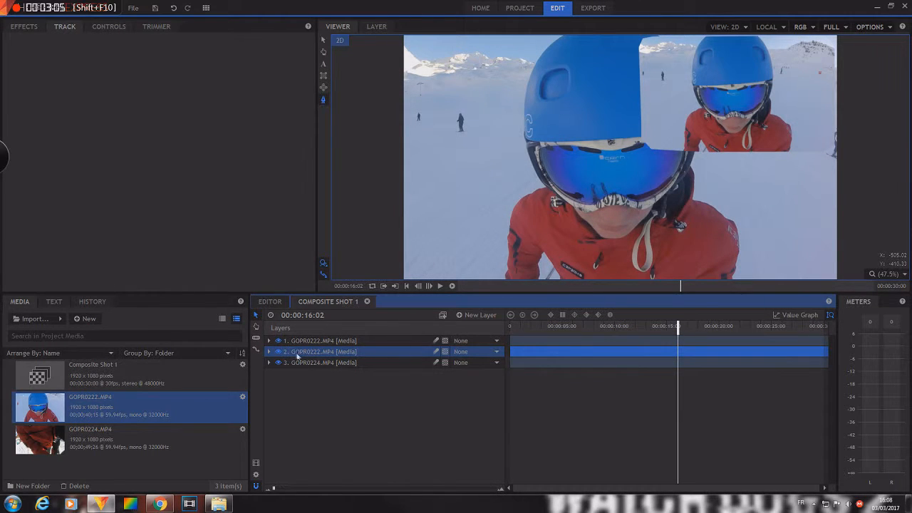
{"action": "left_click", "coordinate": [270, 342]}
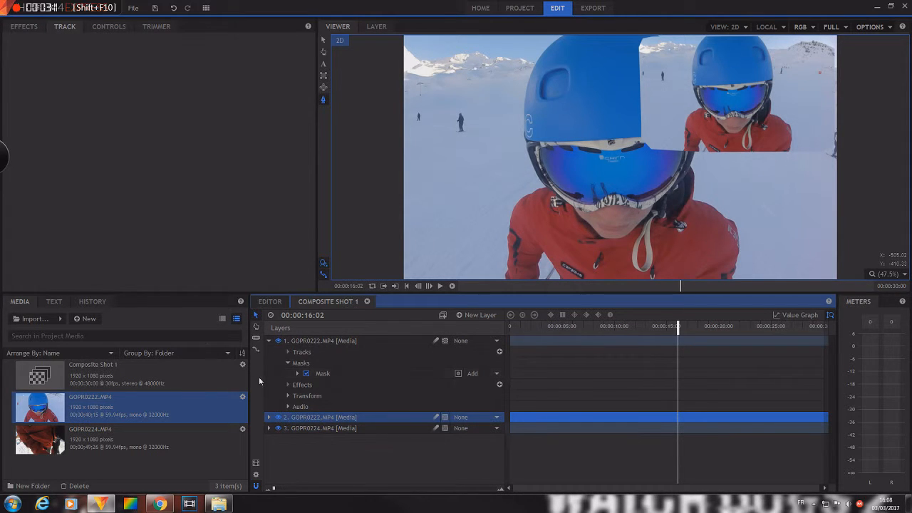
{"action": "left_click", "coordinate": [288, 396]}
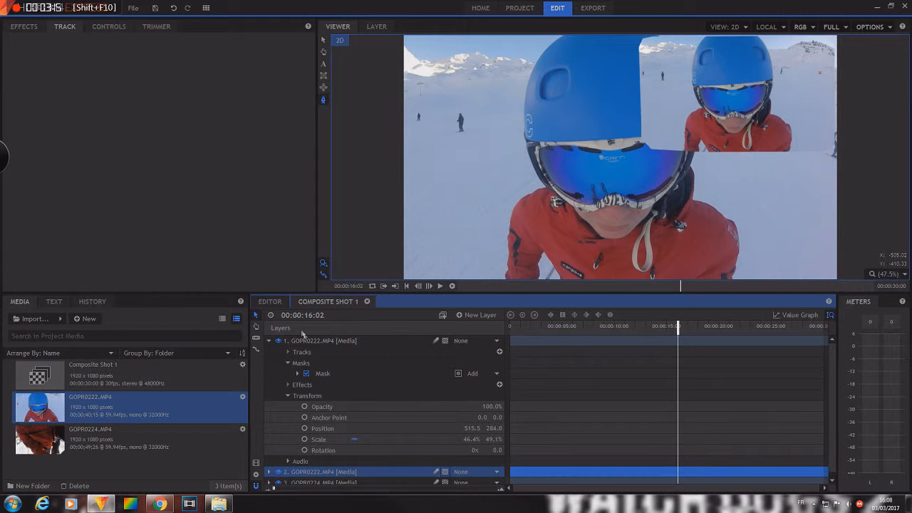
{"action": "left_click", "coordinate": [315, 342]}
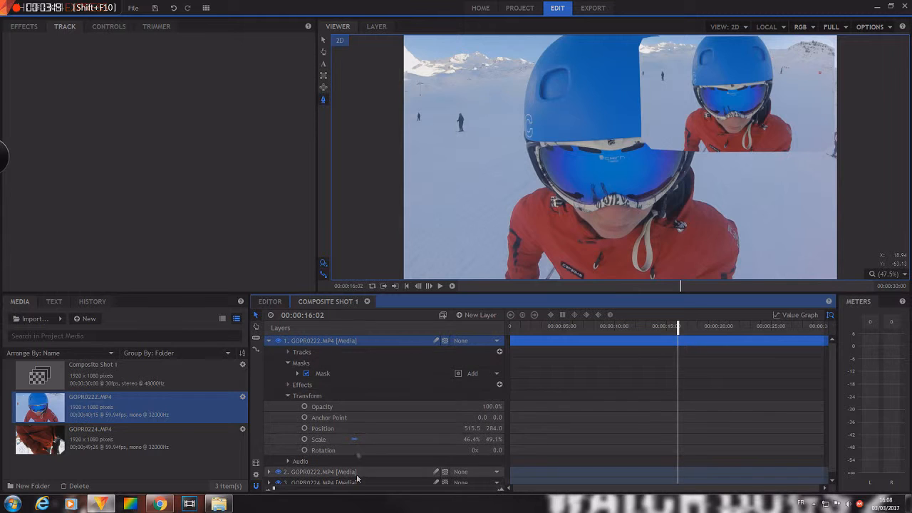
Copy the masked layer's horizontal scale of 46.439% to the second GOPR0222.MP4 layer
{"action": "left_click", "coordinate": [472, 440]}
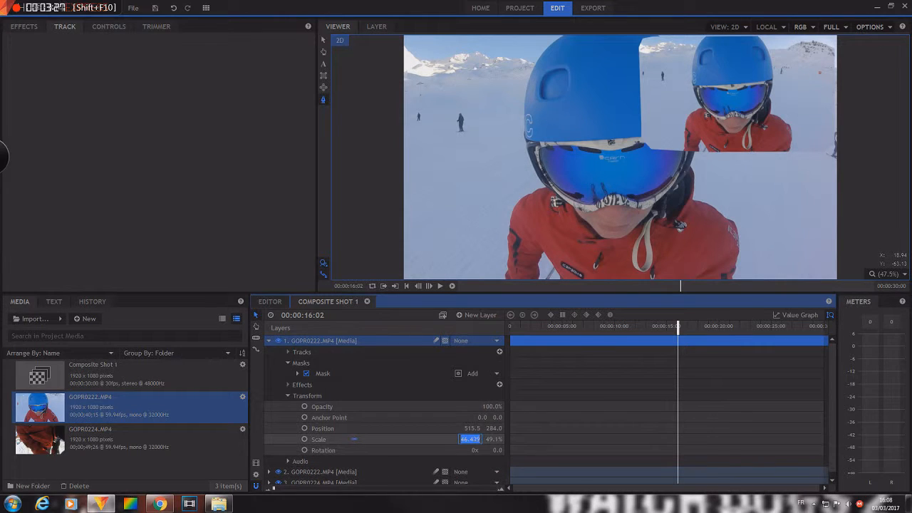
{"action": "right_click", "coordinate": [474, 440]}
{"action": "left_click", "coordinate": [493, 370]}
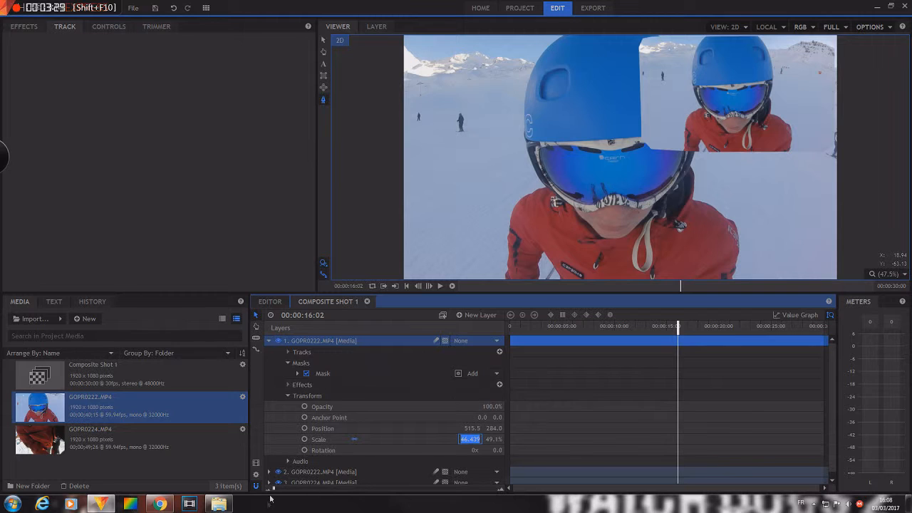
{"action": "left_click", "coordinate": [293, 472]}
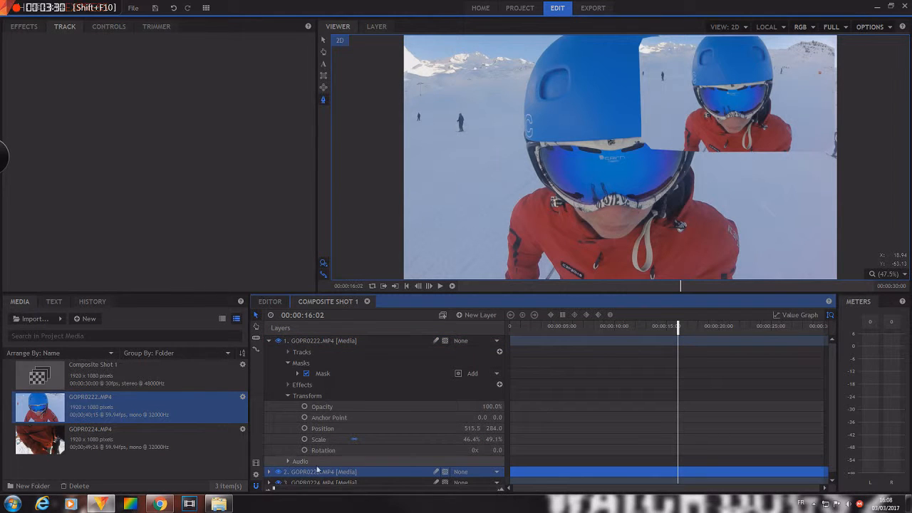
{"action": "left_click", "coordinate": [271, 473]}
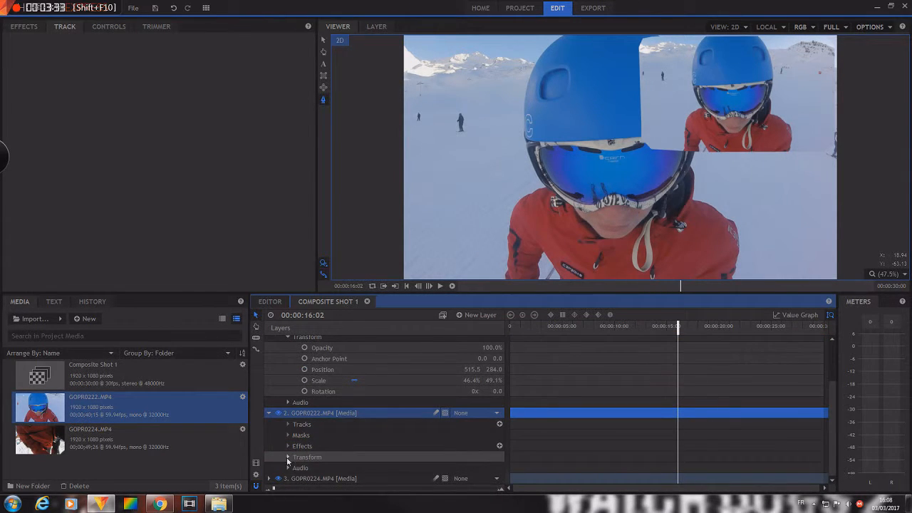
{"action": "left_click", "coordinate": [288, 457]}
{"action": "left_click", "coordinate": [467, 447]}
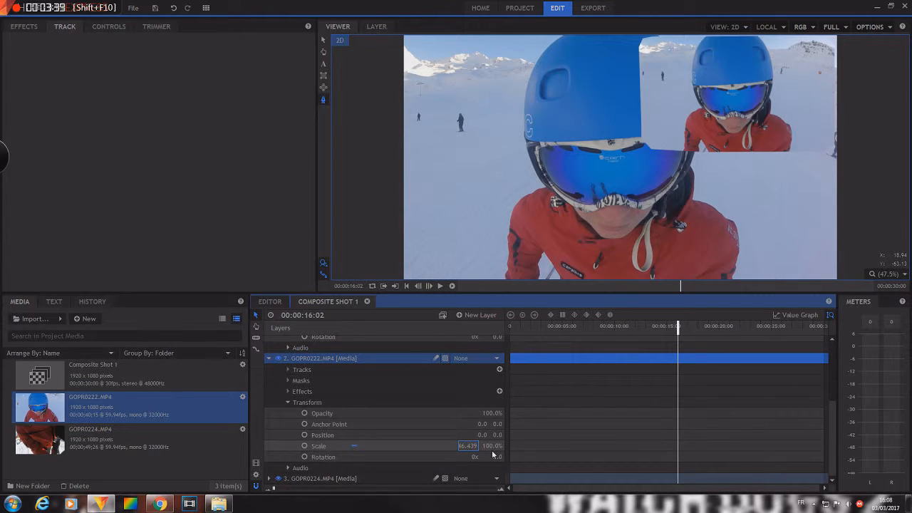
Copy the masked layer's vertical scale of 49.123% to the second GOPR0222.MP4 layer's vertical scale
{"action": "scroll", "coordinate": [485, 443], "scroll_direction": "up", "scroll_amount": 3}
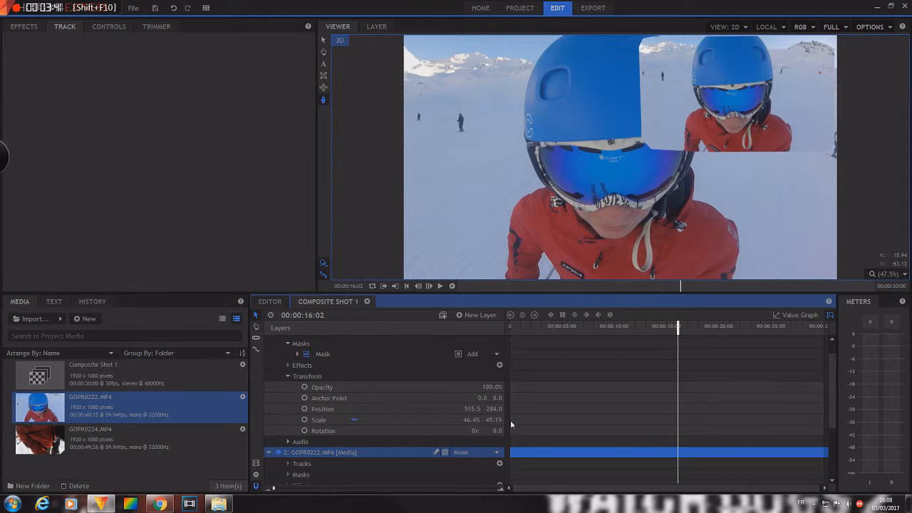
{"action": "left_click", "coordinate": [487, 420]}
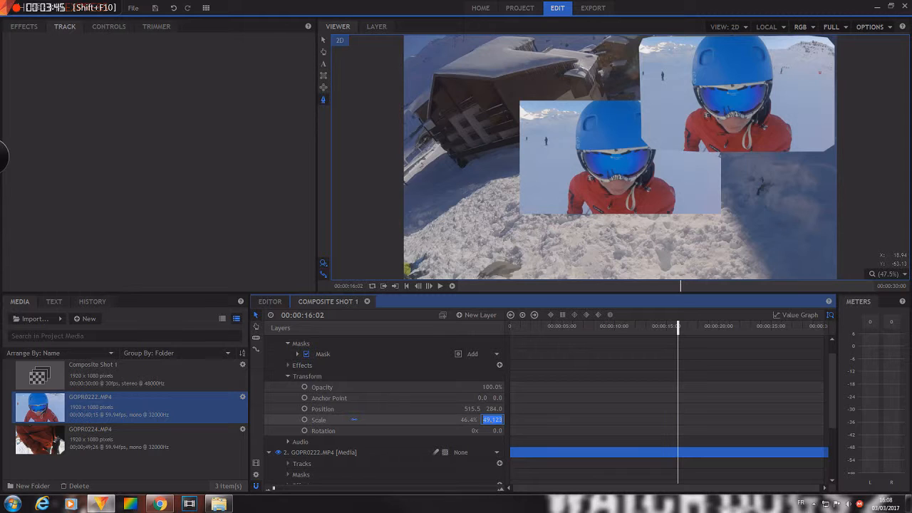
{"action": "scroll", "coordinate": [398, 390], "scroll_direction": "down", "scroll_amount": 3}
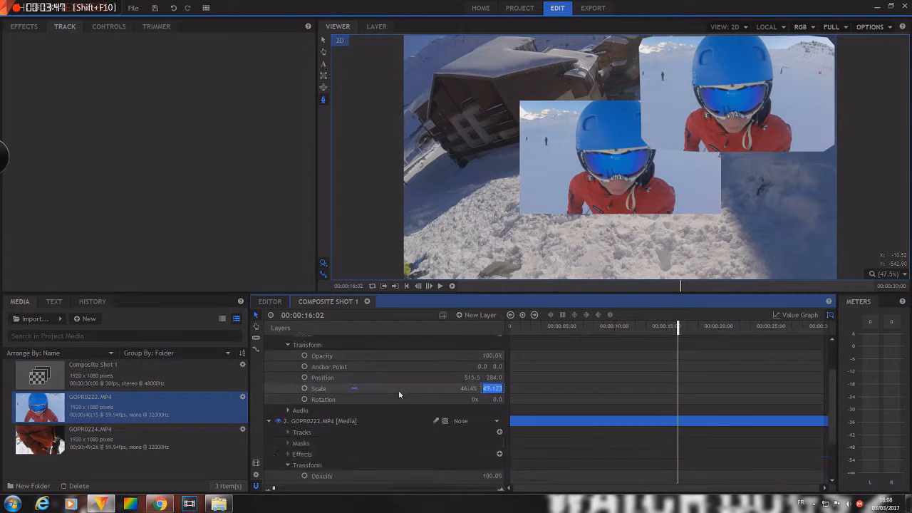
{"action": "left_click", "coordinate": [493, 445]}
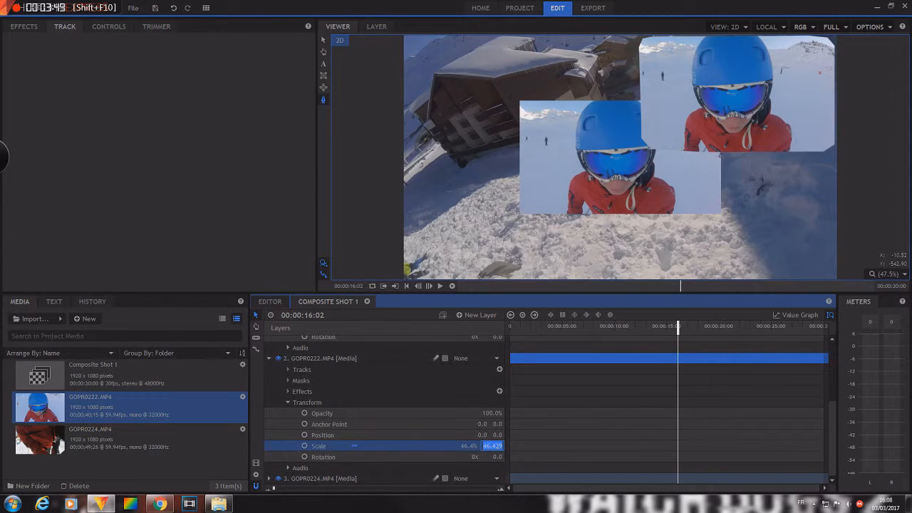
{"action": "key", "text": "BackSpace"}
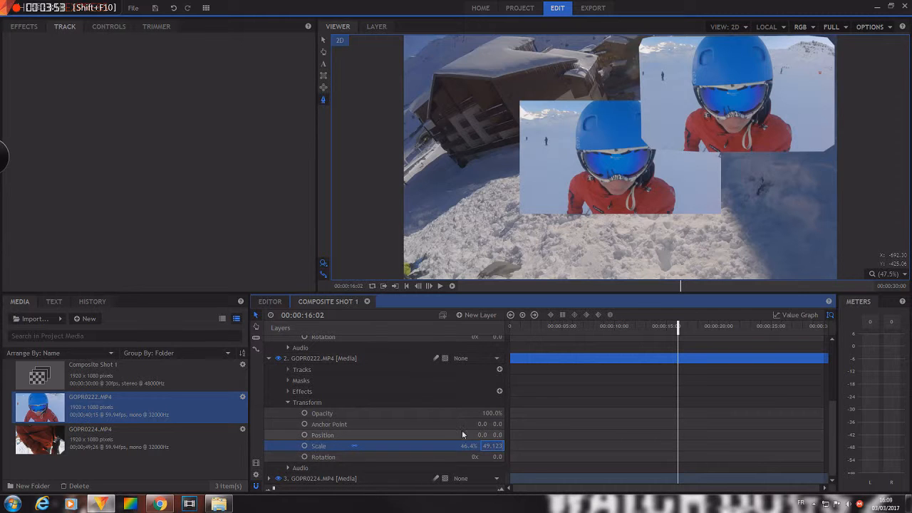
Copy the masked layer's horizontal position of 515.541 to the second GOPR0222.MP4 layer
{"action": "scroll", "coordinate": [466, 433], "scroll_direction": "up", "scroll_amount": 3}
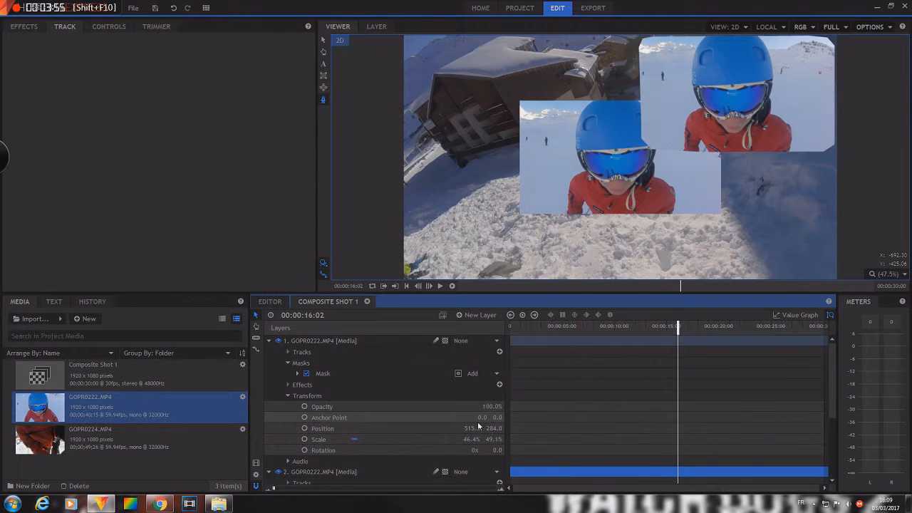
{"action": "left_click", "coordinate": [472, 428]}
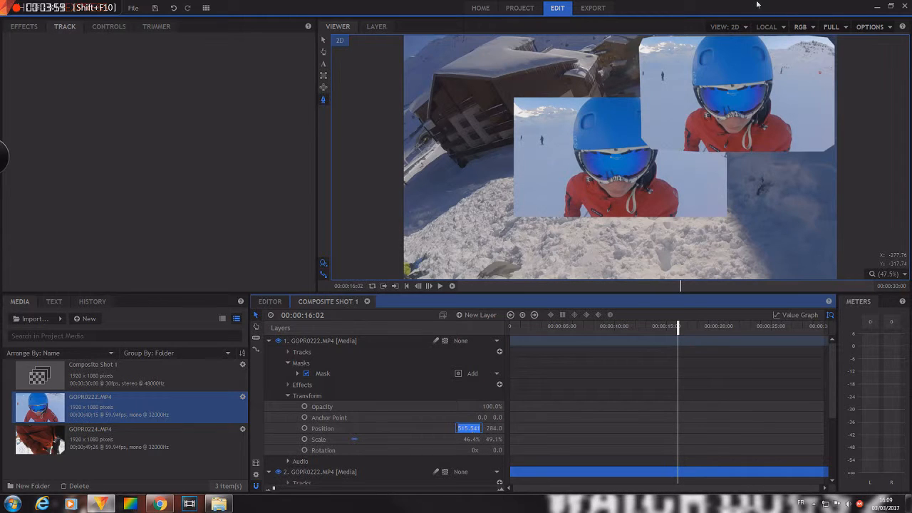
{"action": "scroll", "coordinate": [519, 386], "scroll_direction": "down", "scroll_amount": 3}
{"action": "left_click", "coordinate": [482, 441]}
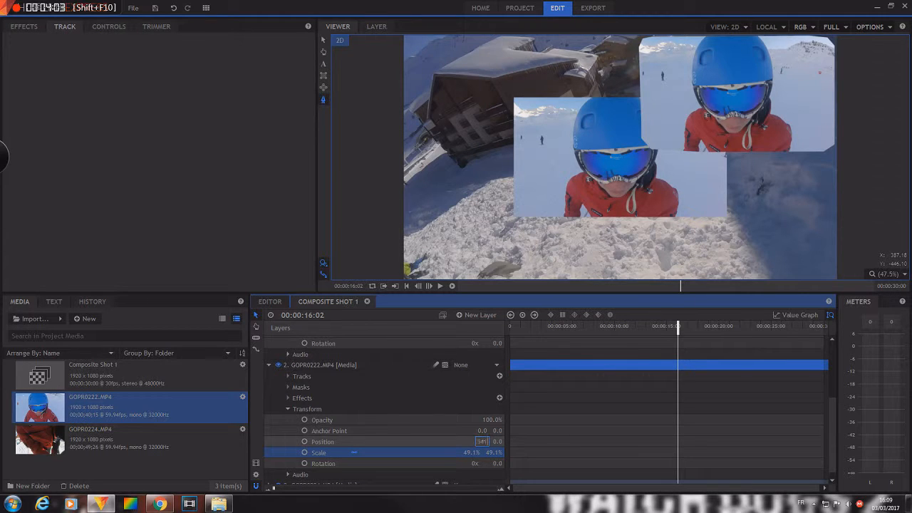
{"action": "type", "text": "541"}
{"action": "key", "text": "Return"}
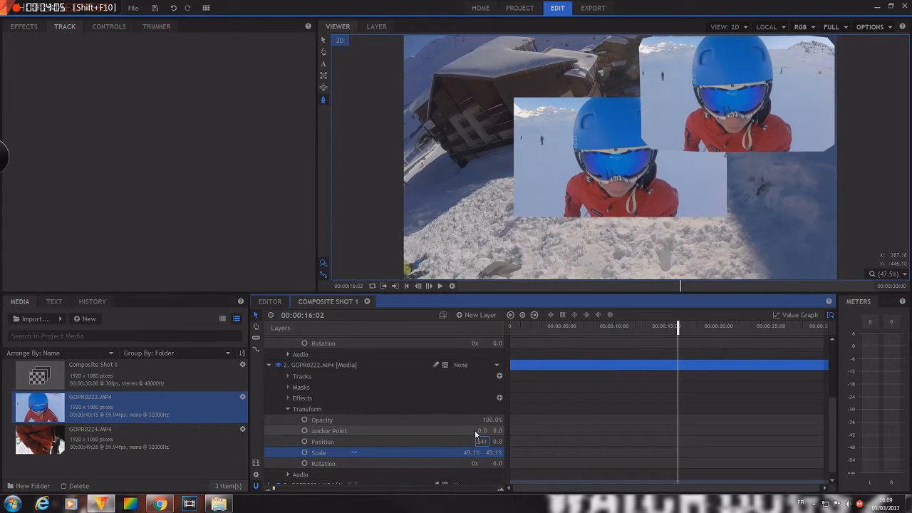
Copy the masked layer's vertical position of 284.073 to the second GOPR0222.MP4 layer
{"action": "scroll", "coordinate": [474, 430], "scroll_direction": "up", "scroll_amount": 3}
{"action": "left_click", "coordinate": [491, 429]}
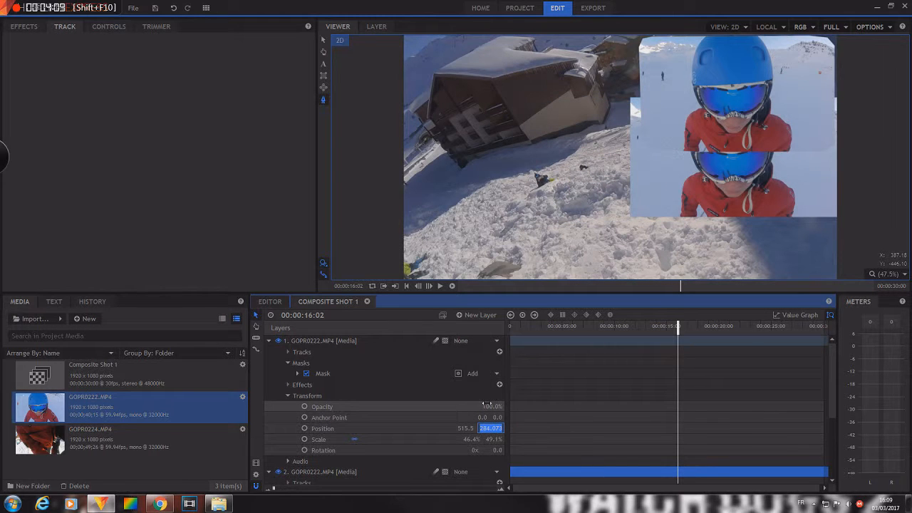
{"action": "scroll", "coordinate": [485, 410], "scroll_direction": "down", "scroll_amount": 3}
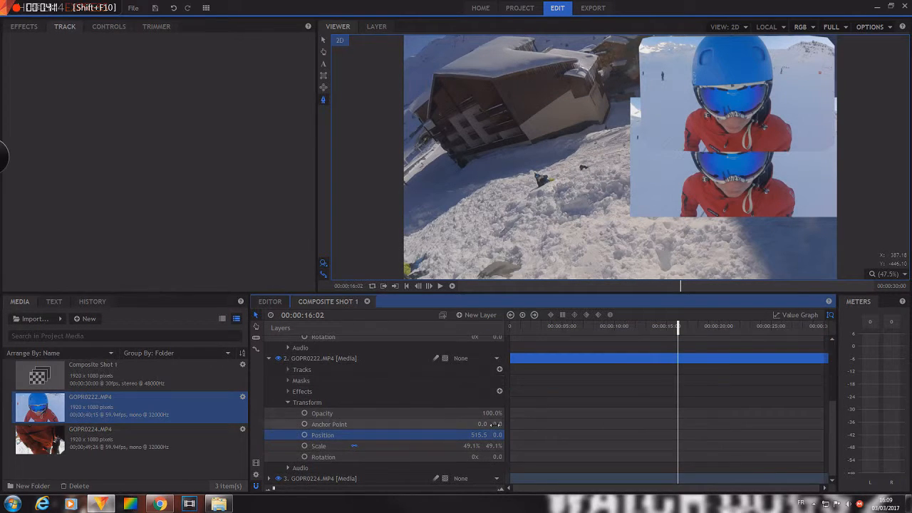
{"action": "left_click", "coordinate": [497, 434]}
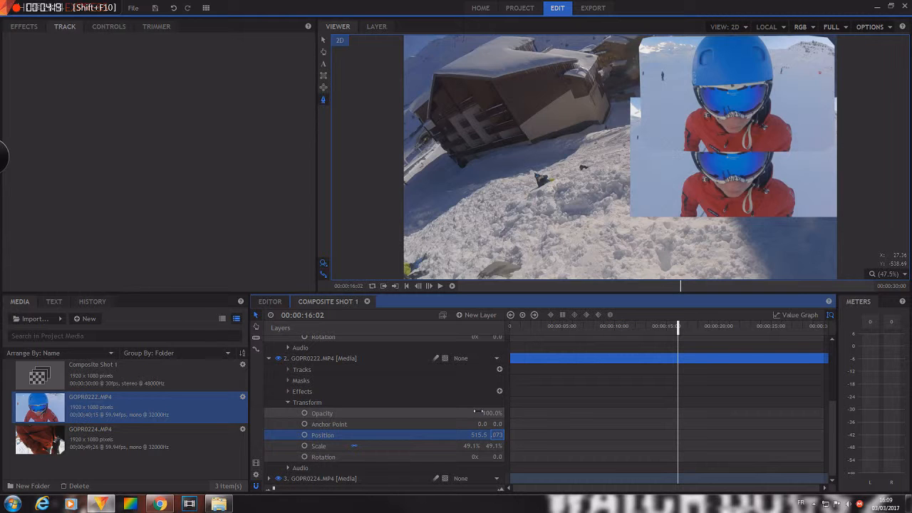
{"action": "type", "text": "284"}
{"action": "key", "text": "Return"}
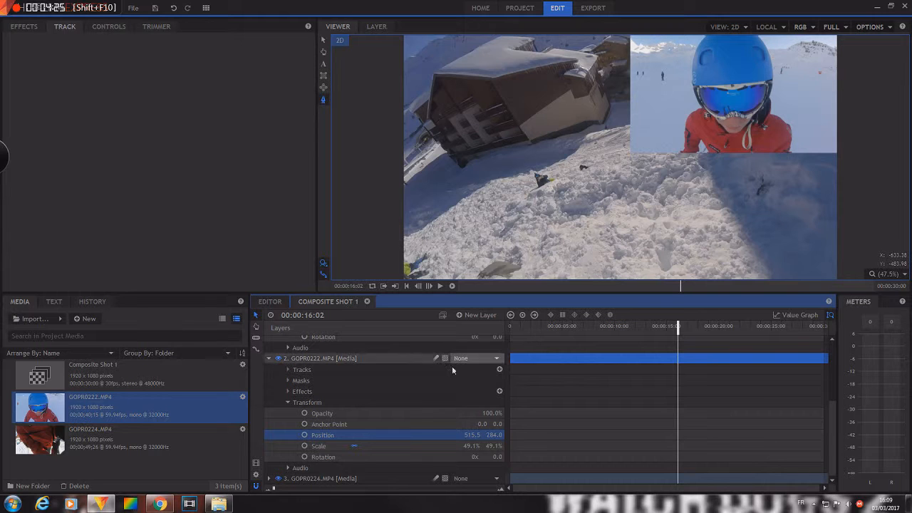
Compare the transform values of both GOPR0222.MP4 layers and collapse the second layer's transform properties
{"action": "scroll", "coordinate": [466, 425], "scroll_direction": "up", "scroll_amount": 3}
{"action": "scroll", "coordinate": [467, 425], "scroll_direction": "down", "scroll_amount": 1}
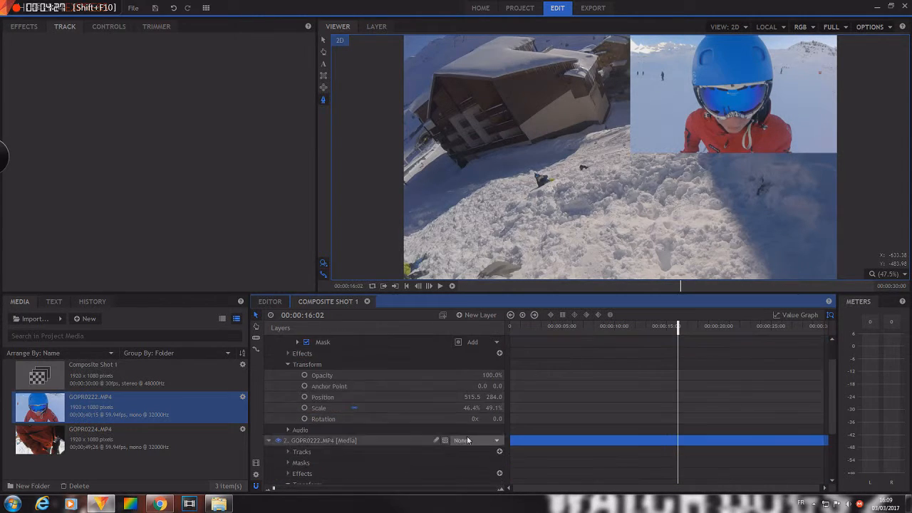
{"action": "scroll", "coordinate": [499, 414], "scroll_direction": "down", "scroll_amount": 2}
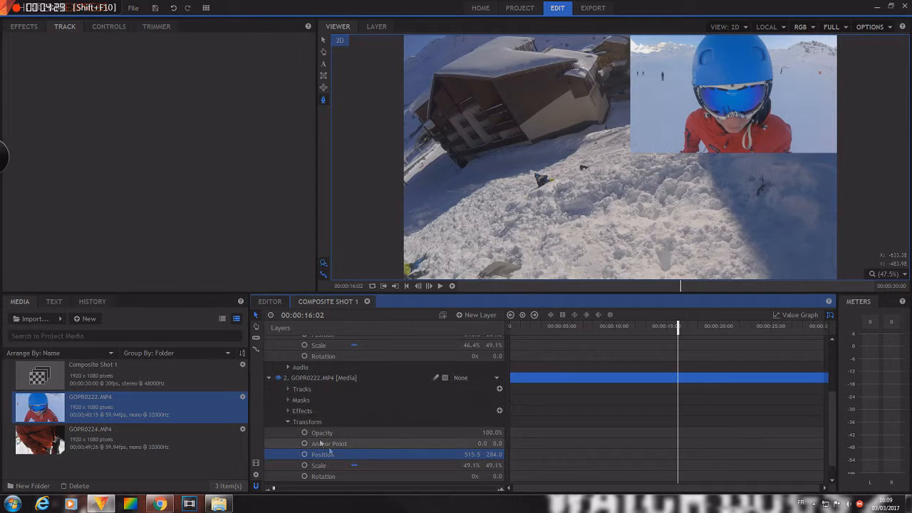
{"action": "left_click", "coordinate": [289, 422]}
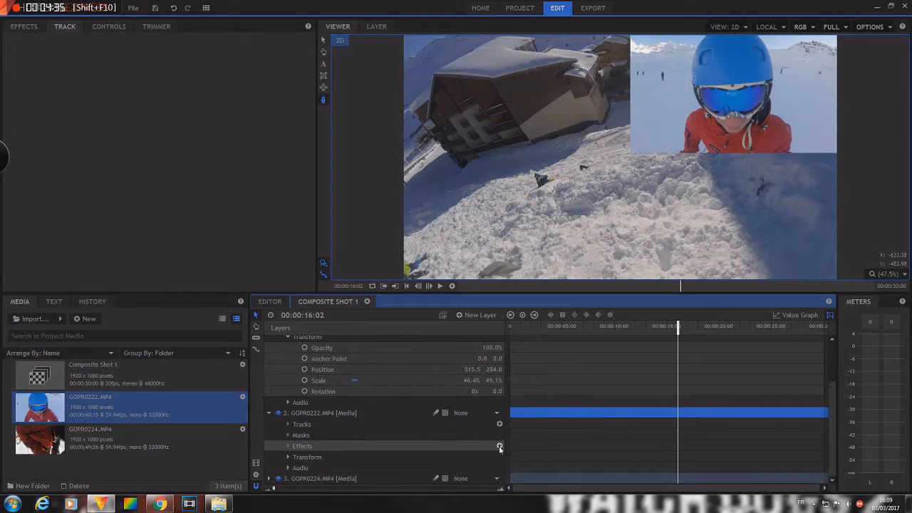
Search the effects library for a blur effect with the terms "flou" and "flu"
{"action": "left_click", "coordinate": [499, 447]}
{"action": "mouse_move", "coordinate": [513, 444]}
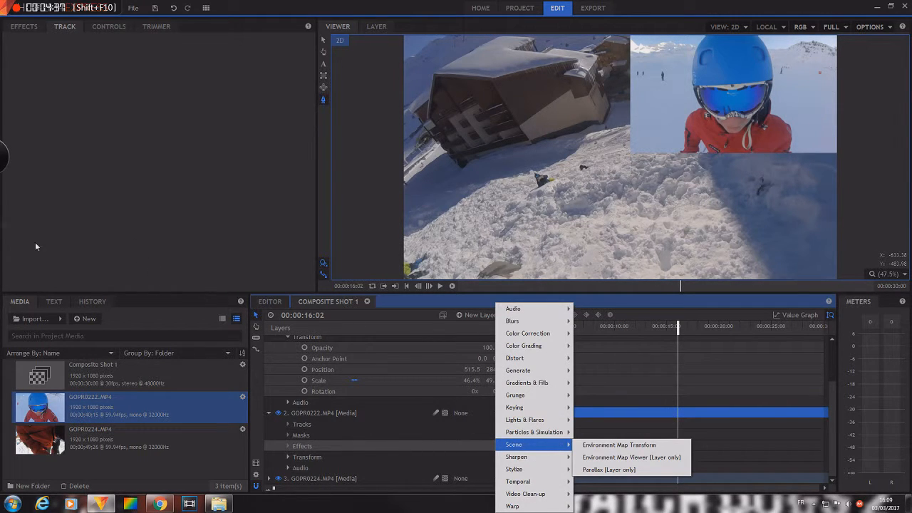
{"action": "left_click", "coordinate": [23, 27]}
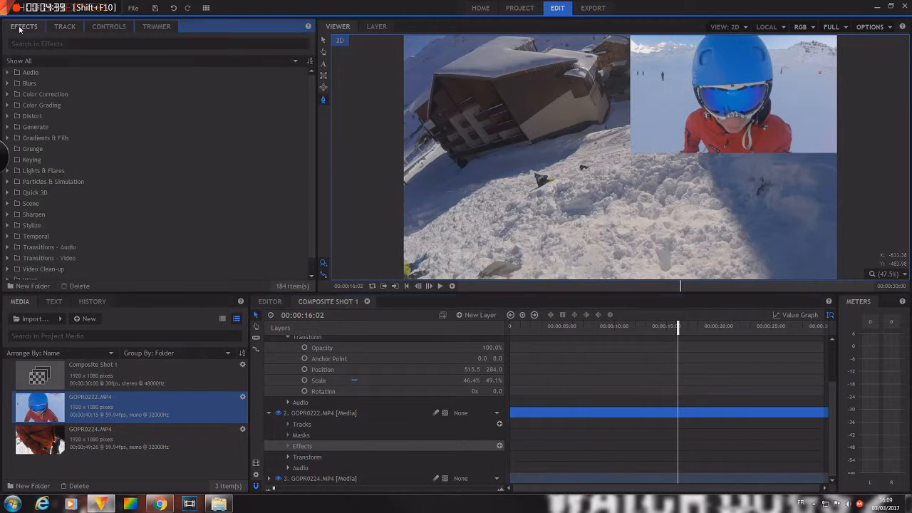
{"action": "left_click", "coordinate": [52, 44]}
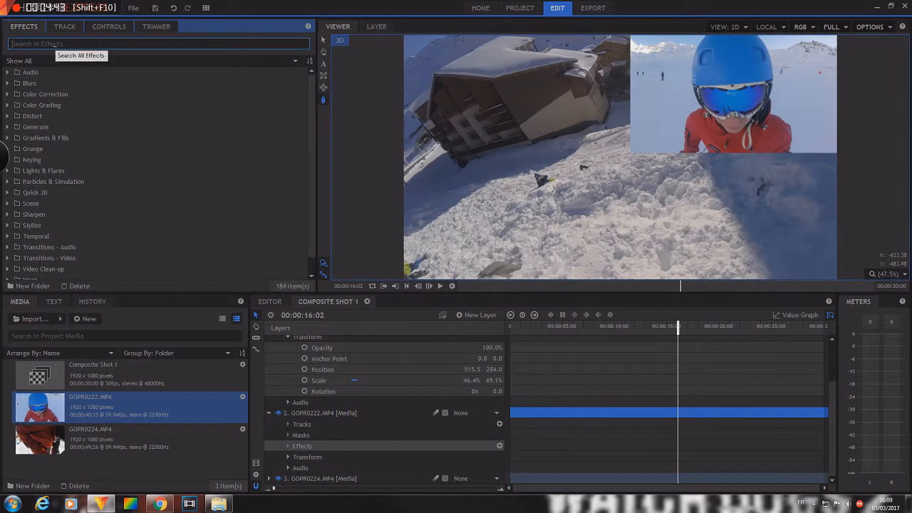
{"action": "type", "text": "flou"}
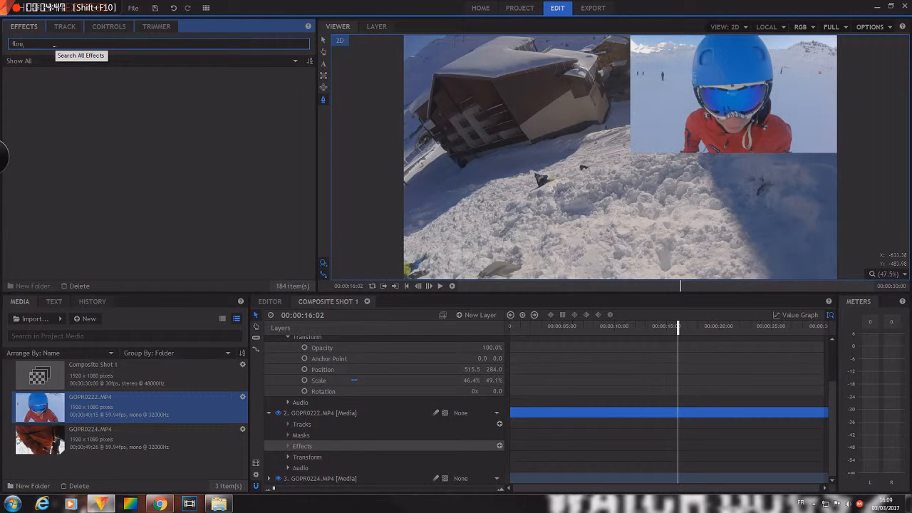
{"action": "key", "text": "BackSpace"}
{"action": "key", "text": "BackSpace"}
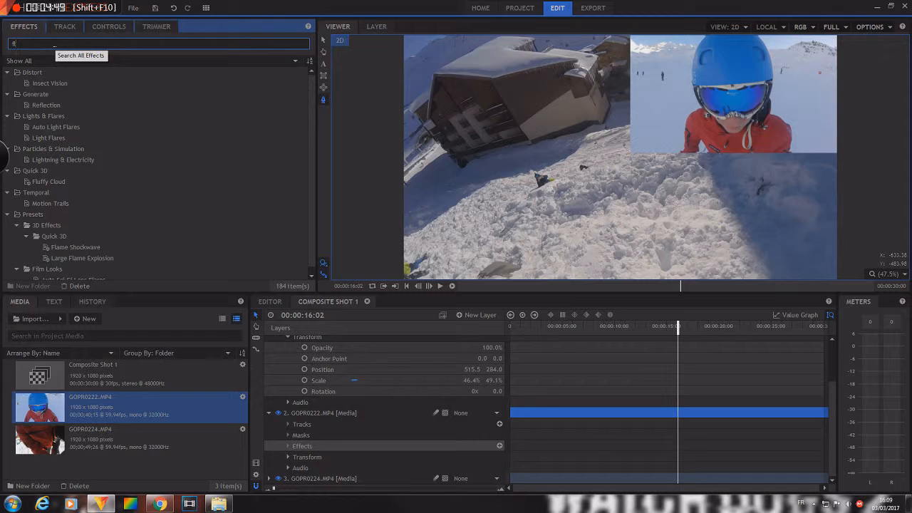
{"action": "type", "text": "u"}
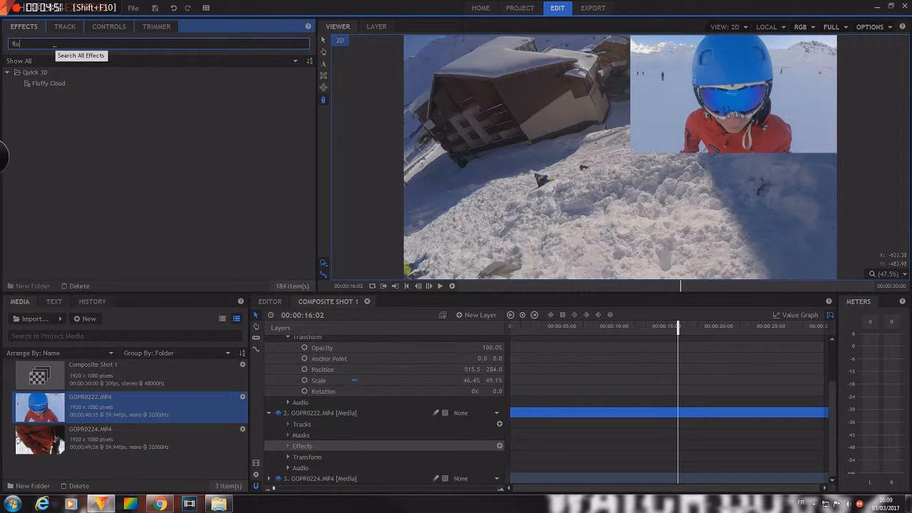
{"action": "key", "text": "BackSpace"}
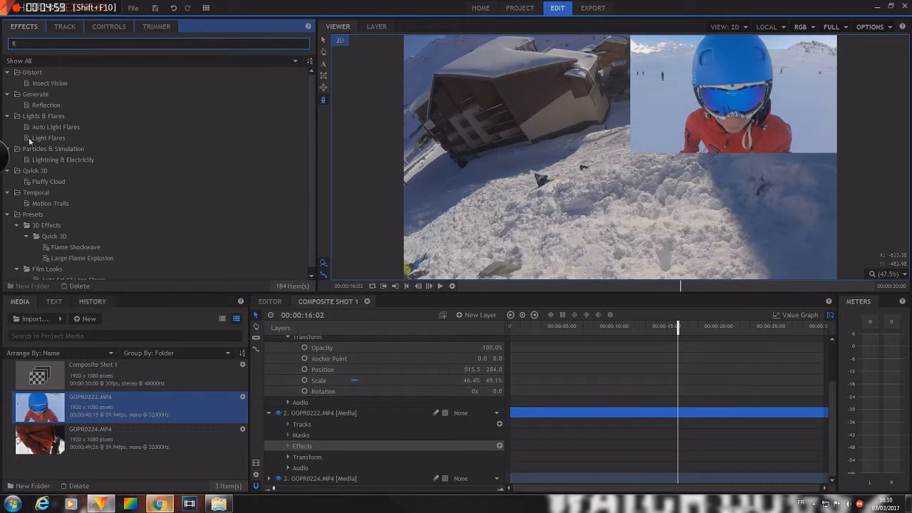
Switch to Chrome to check the English translation of "flou" in Google's translator and return to HitFilm
{"action": "left_click", "coordinate": [59, 9]}
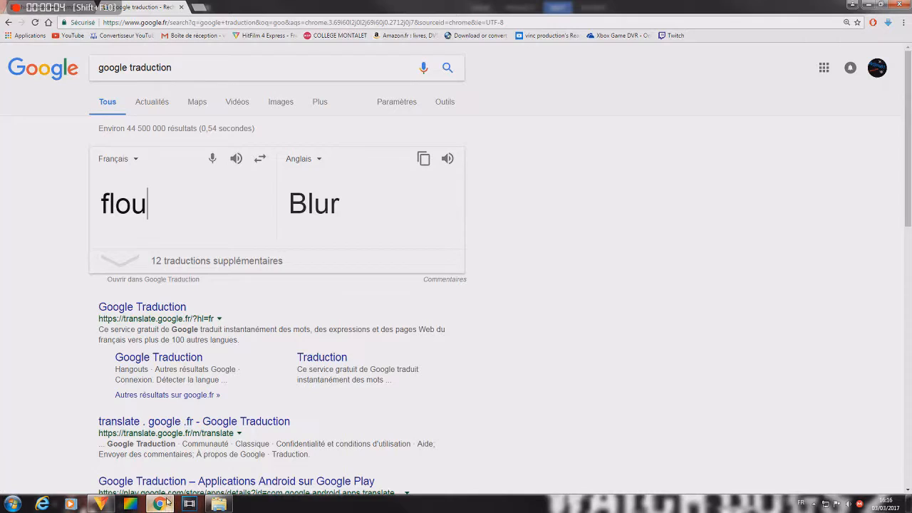
{"action": "left_click", "coordinate": [160, 504]}
{"action": "left_click", "coordinate": [148, 191]}
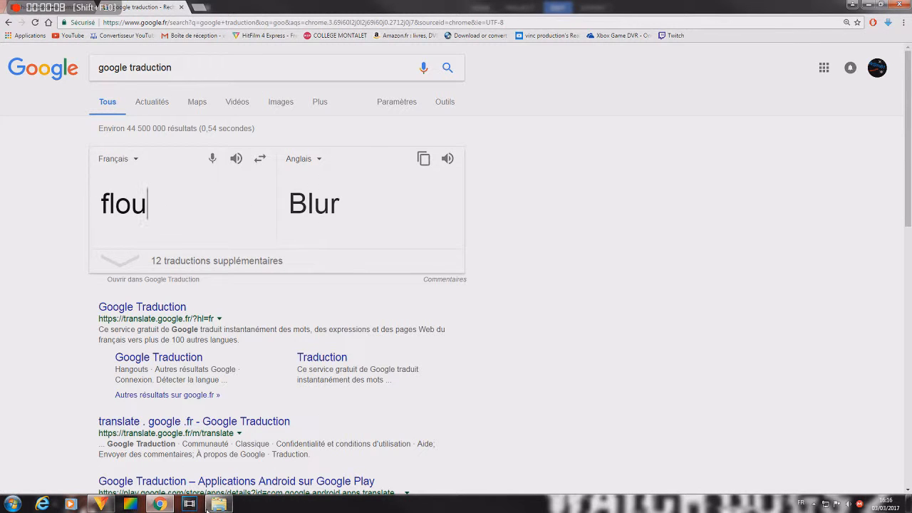
{"action": "left_click", "coordinate": [100, 504]}
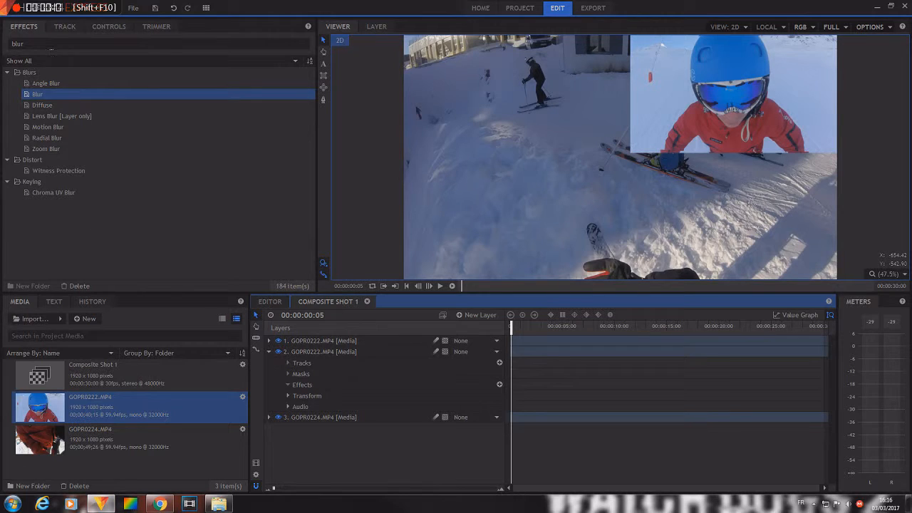
Replace the effects search text with "blur"
{"action": "left_click", "coordinate": [52, 44]}
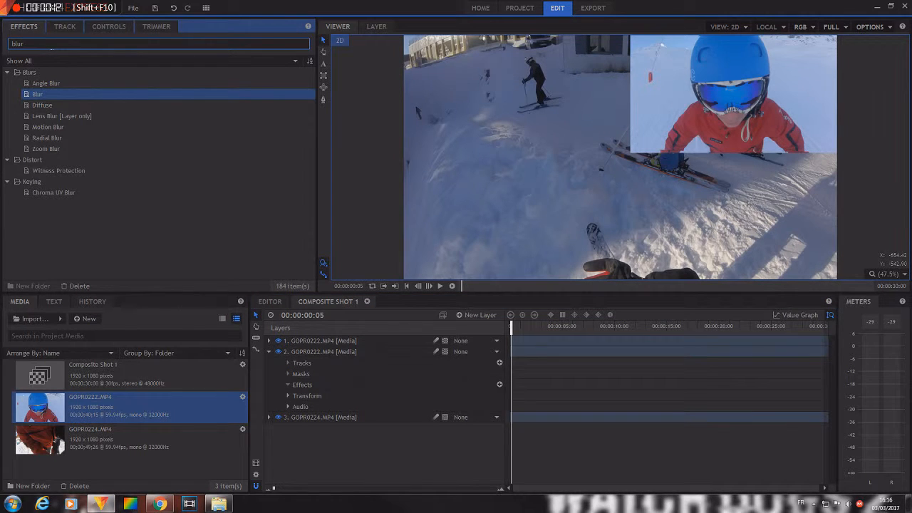
{"action": "key", "text": "BackSpace"}
{"action": "key", "text": "BackSpace"}
{"action": "key", "text": "BackSpace"}
{"action": "key", "text": "BackSpace"}
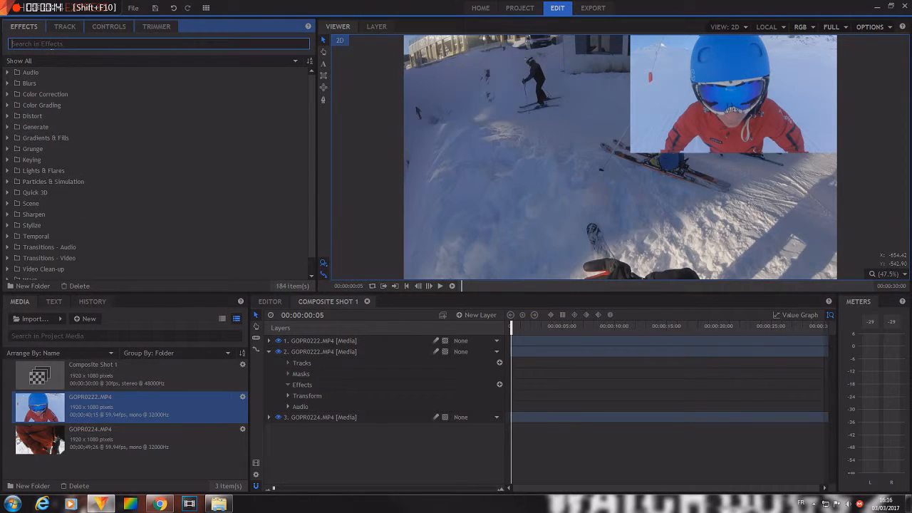
{"action": "type", "text": "blur"}
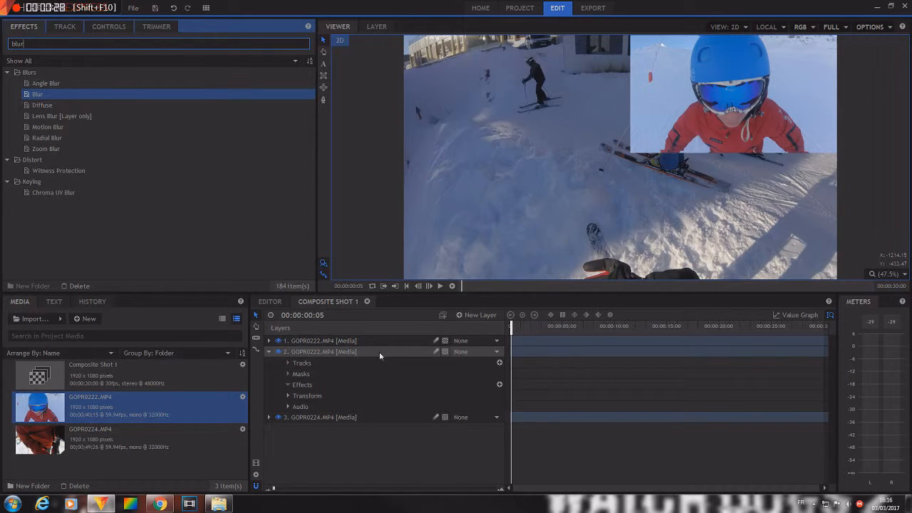
Apply the Blur effect to the second GOPR0222.MP4 layer and examine the small picture's lower edge up close
{"action": "left_click", "coordinate": [436, 353]}
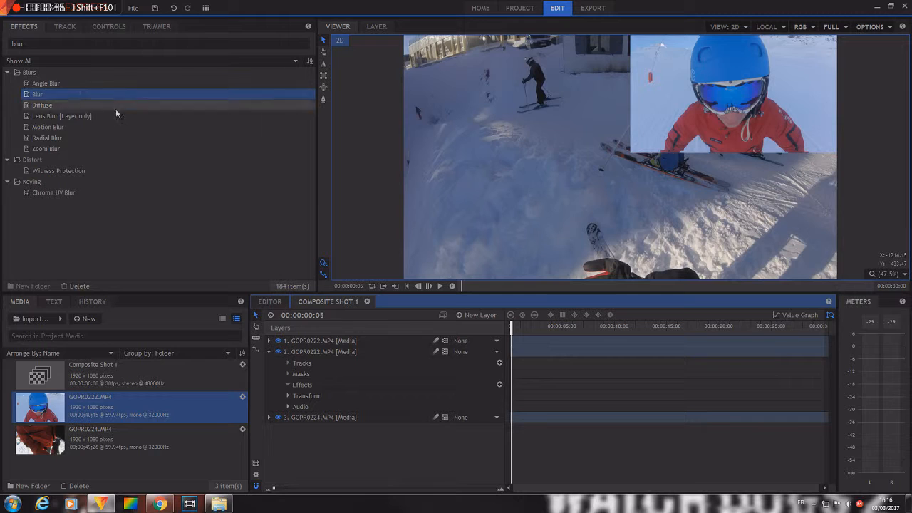
{"action": "left_click_drag", "start_coordinate": [49, 100], "coordinate": [376, 352]}
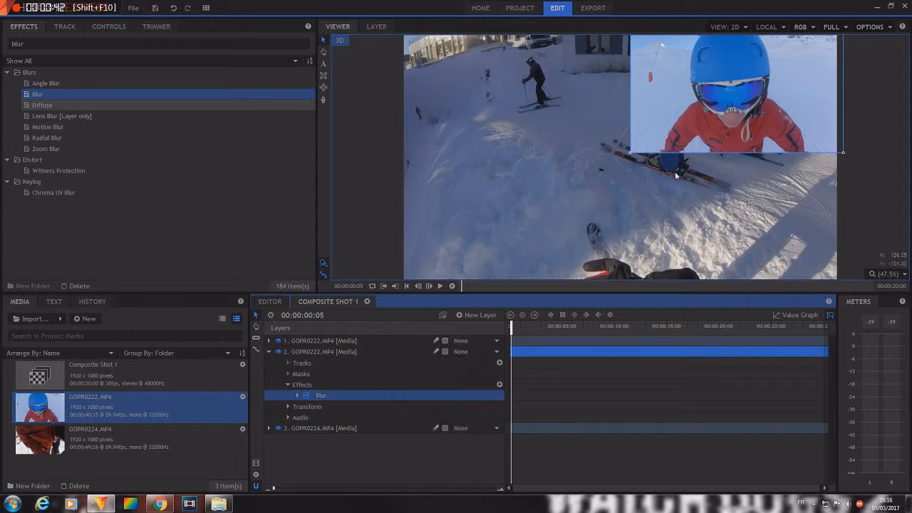
{"action": "scroll", "coordinate": [671, 153], "scroll_direction": "down", "scroll_amount": 2}
{"action": "scroll", "coordinate": [671, 153], "scroll_direction": "up", "scroll_amount": 3}
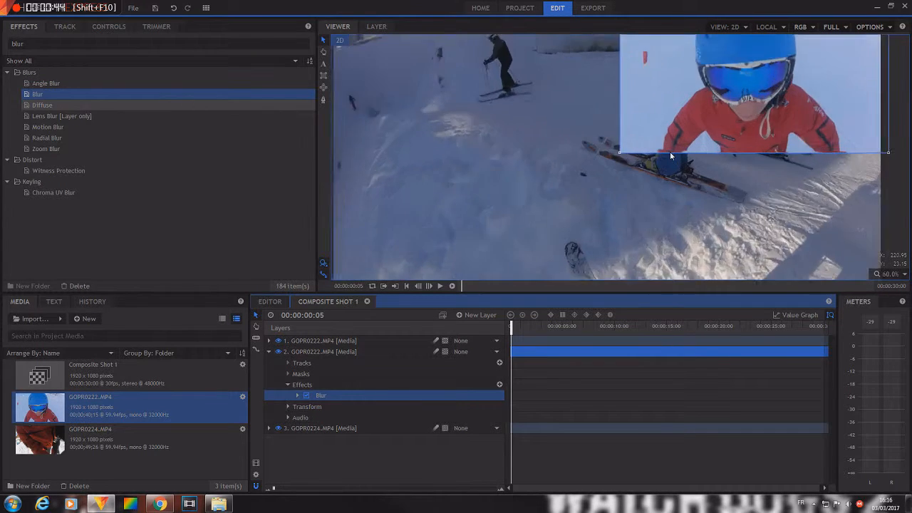
{"action": "scroll", "coordinate": [670, 151], "scroll_direction": "up", "scroll_amount": 5}
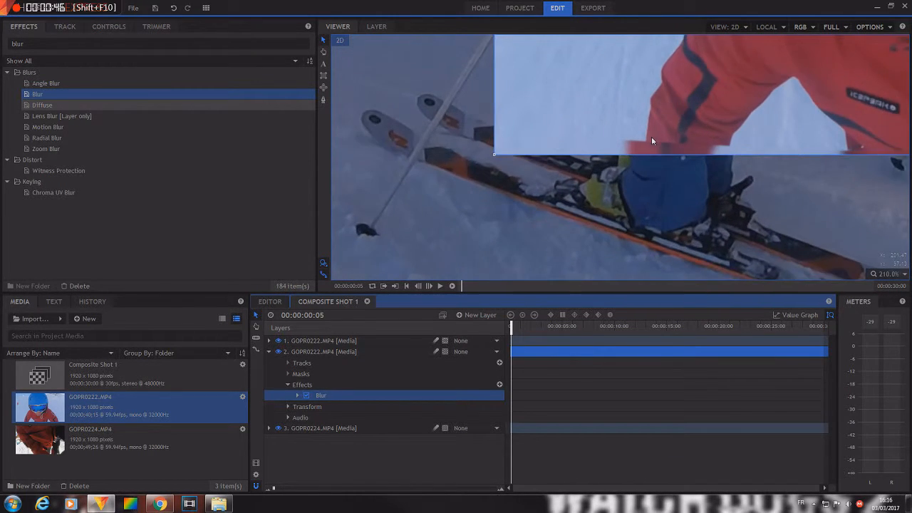
{"action": "scroll", "coordinate": [652, 140], "scroll_direction": "up", "scroll_amount": 2}
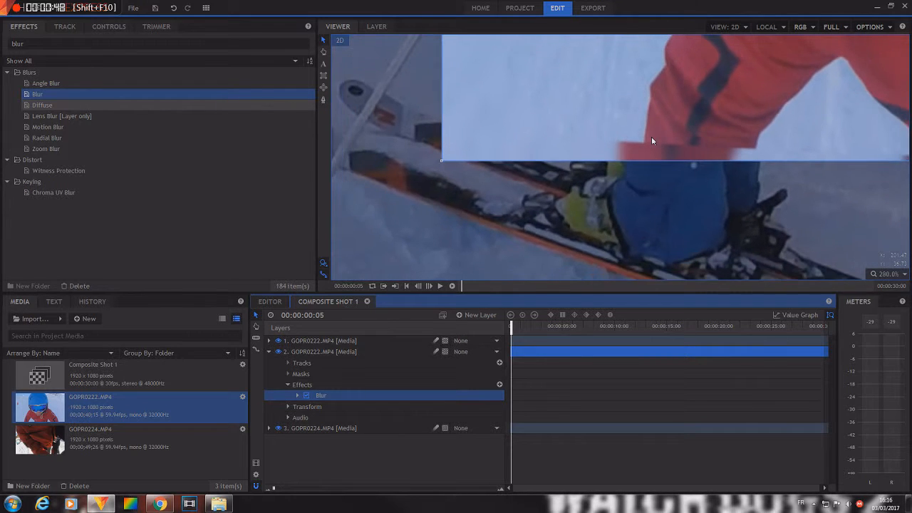
{"action": "scroll", "coordinate": [652, 140], "scroll_direction": "down", "scroll_amount": 5}
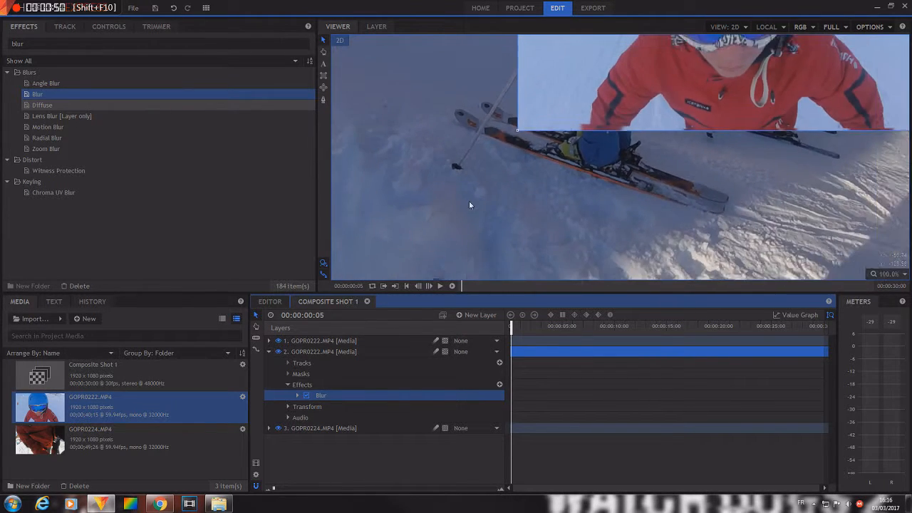
Examine the whole composite and the small picture's edges in the viewer
{"action": "scroll", "coordinate": [470, 205], "scroll_direction": "down", "scroll_amount": 5}
{"action": "scroll", "coordinate": [506, 159], "scroll_direction": "up", "scroll_amount": 2}
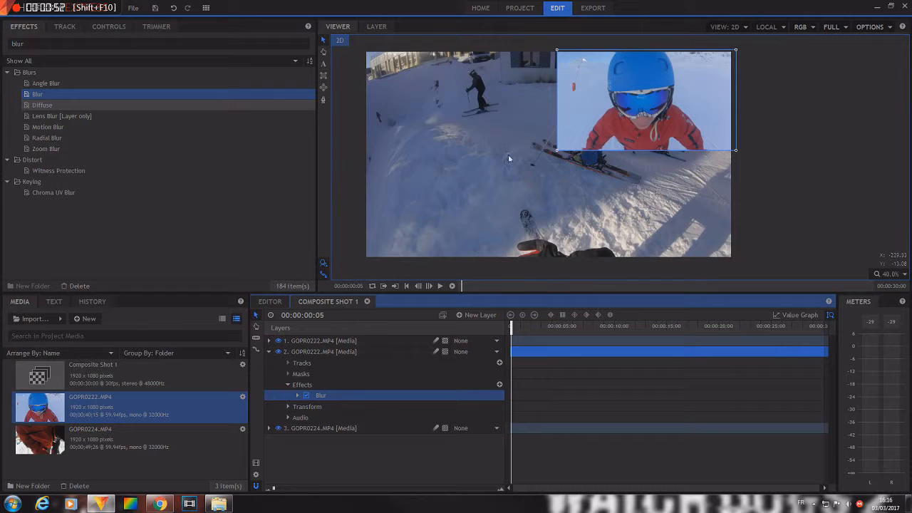
{"action": "left_click", "coordinate": [520, 151]}
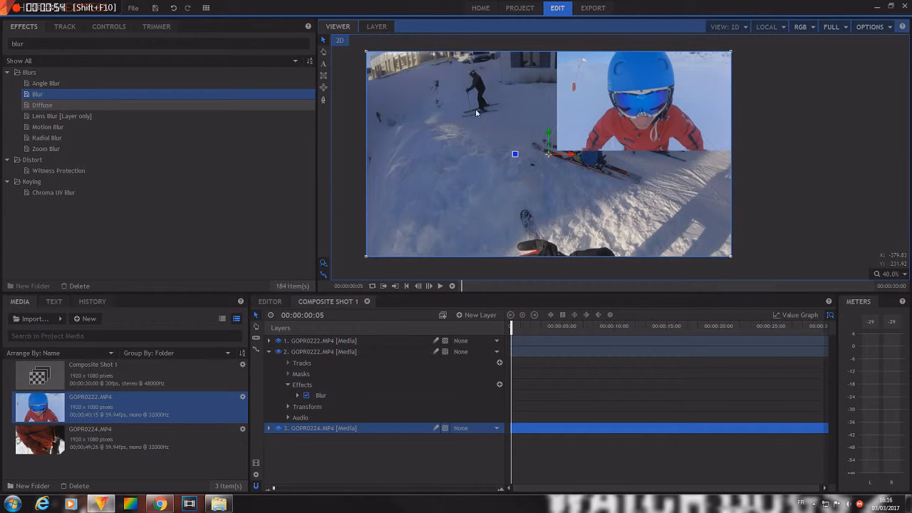
{"action": "left_click", "coordinate": [323, 52]}
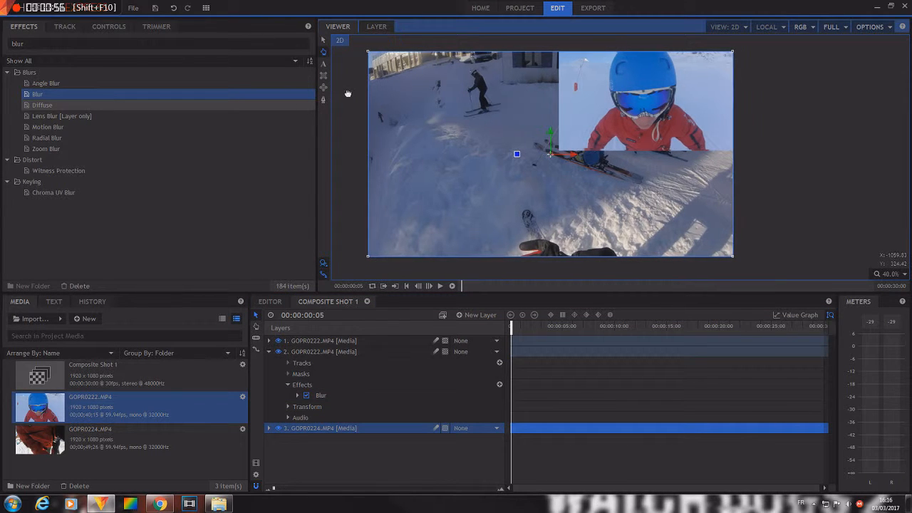
{"action": "left_click_drag", "start_coordinate": [347, 93], "coordinate": [355, 94]}
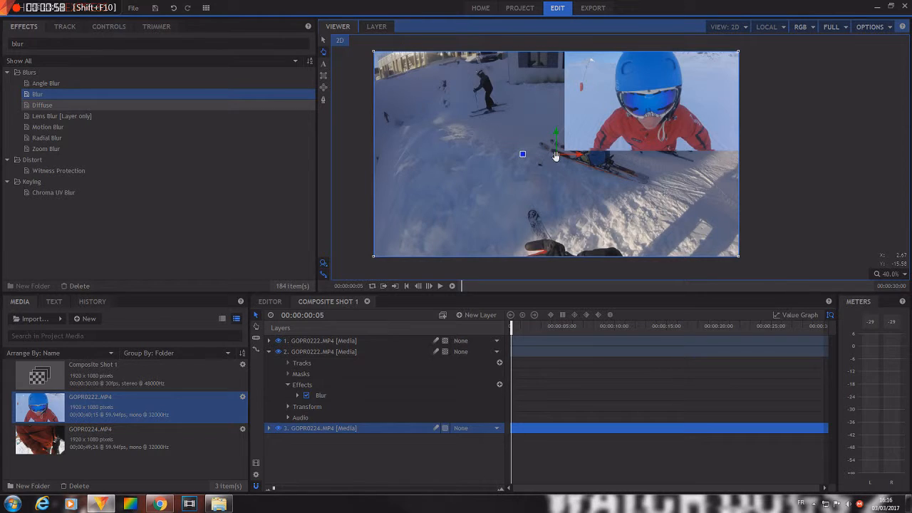
{"action": "scroll", "coordinate": [556, 156], "scroll_direction": "up", "scroll_amount": 2}
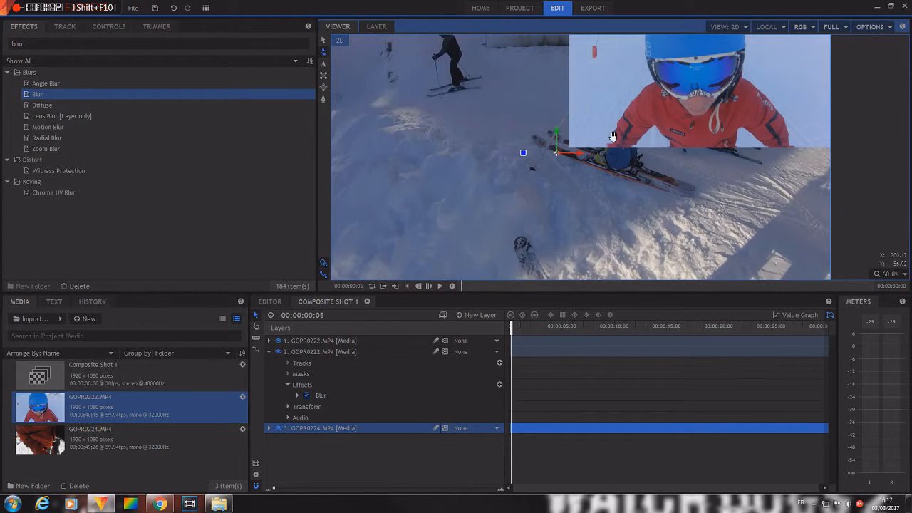
{"action": "scroll", "coordinate": [542, 165], "scroll_direction": "down", "scroll_amount": 2}
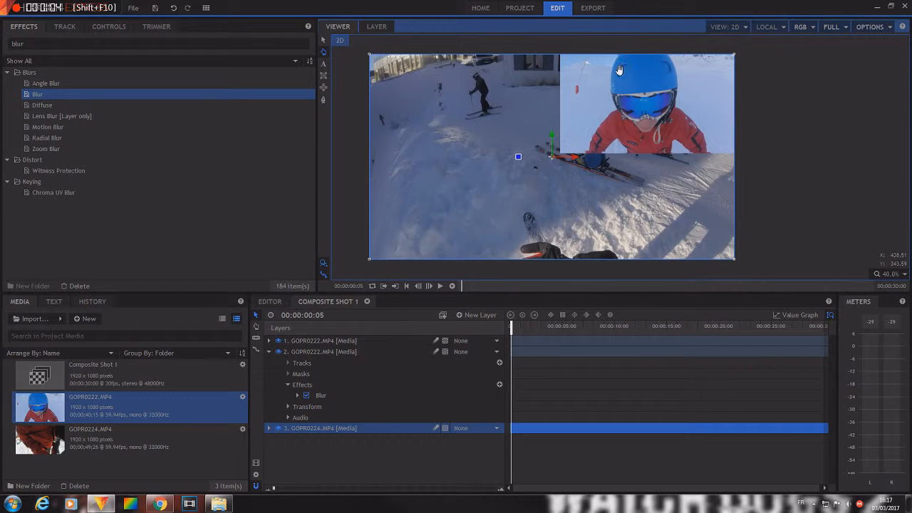
Collapse the second GOPR0222.MP4 layer, expand the top one and select its mask for editing in the viewer
{"action": "left_click", "coordinate": [288, 341]}
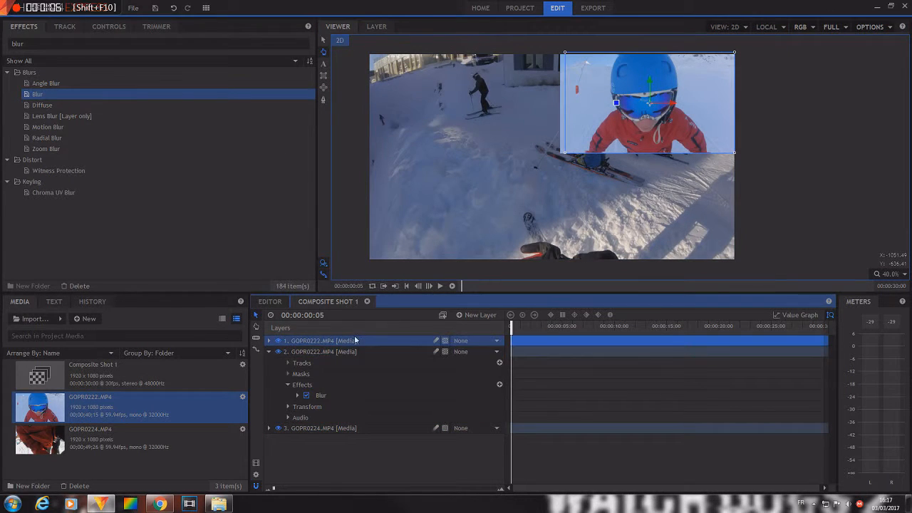
{"action": "left_click", "coordinate": [268, 353]}
{"action": "left_click", "coordinate": [268, 341]}
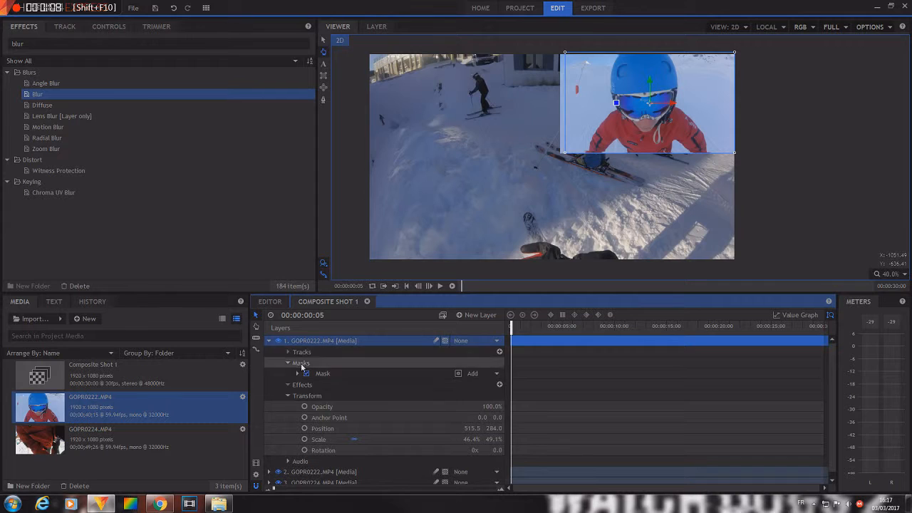
{"action": "left_click", "coordinate": [314, 373]}
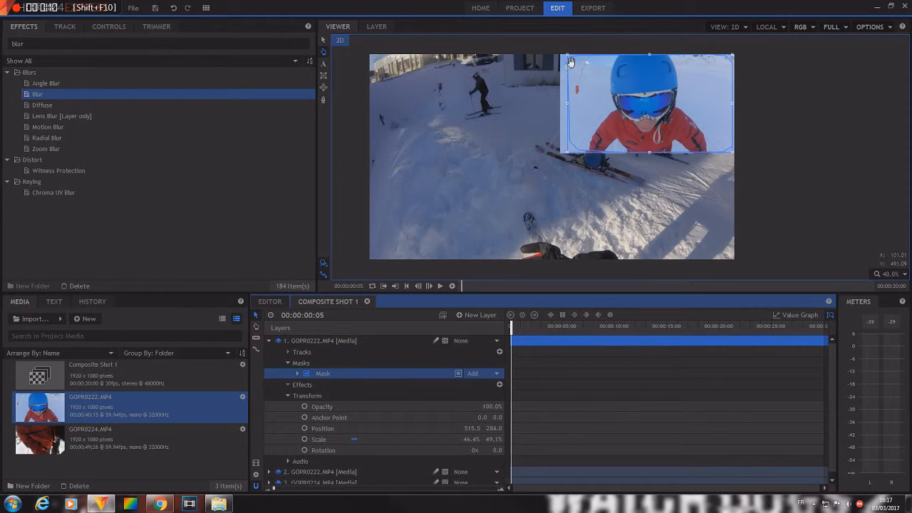
{"action": "left_click", "coordinate": [326, 43]}
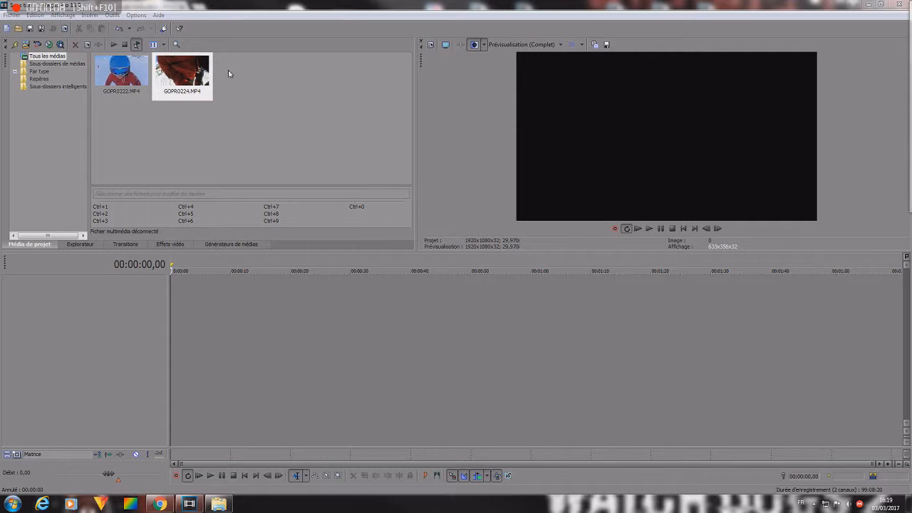
Switch to Sony Vegas Pro and place GOPR0224.MP4 at the start of the empty timeline
{"action": "left_click_drag", "start_coordinate": [187, 87], "coordinate": [174, 307]}
{"action": "right_click", "coordinate": [271, 370]}
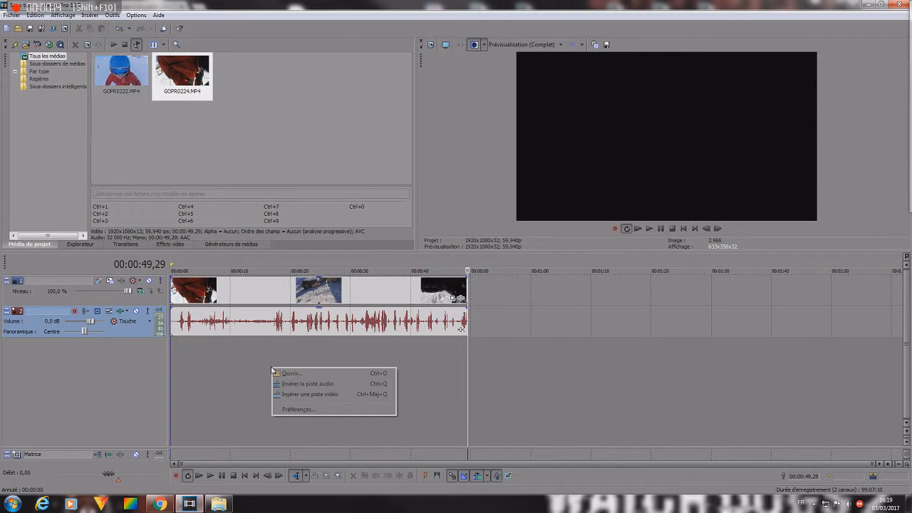
{"action": "left_click", "coordinate": [307, 395]}
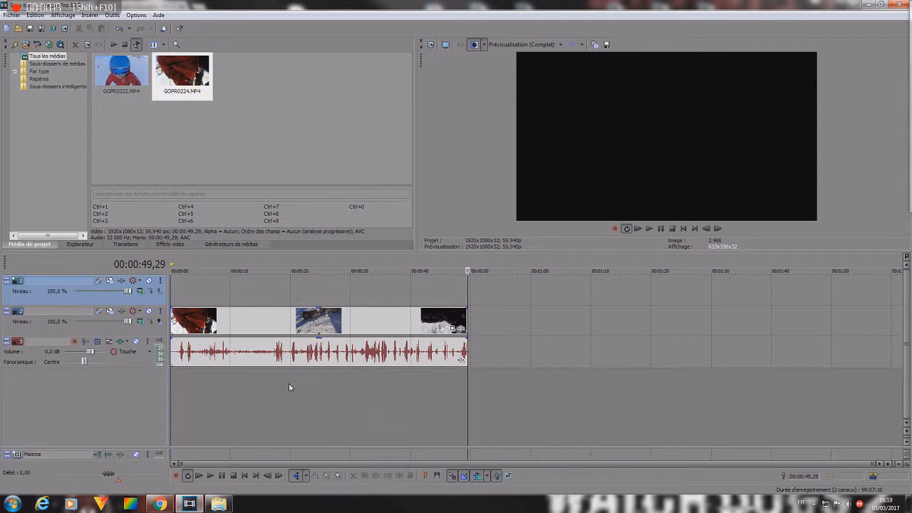
{"action": "right_click", "coordinate": [289, 384]}
{"action": "left_click", "coordinate": [297, 396]}
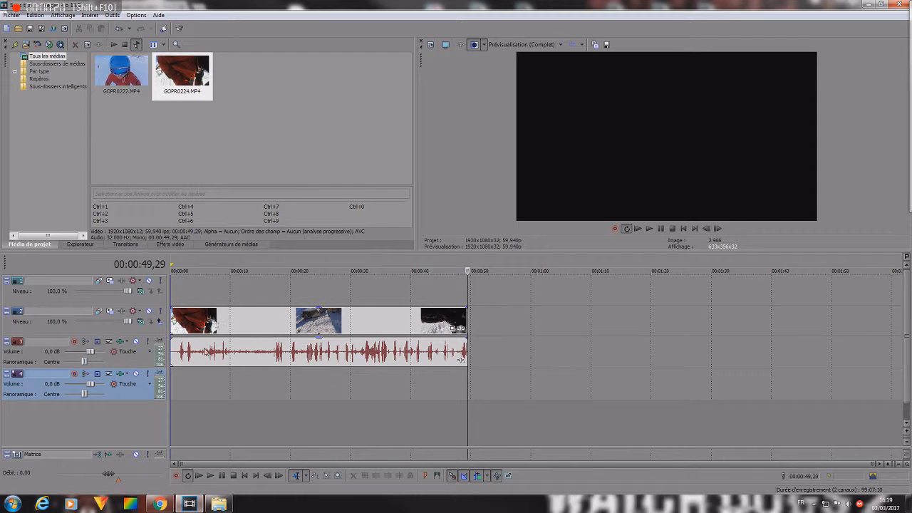
{"action": "key", "text": "Delete"}
{"action": "key", "text": "Delete"}
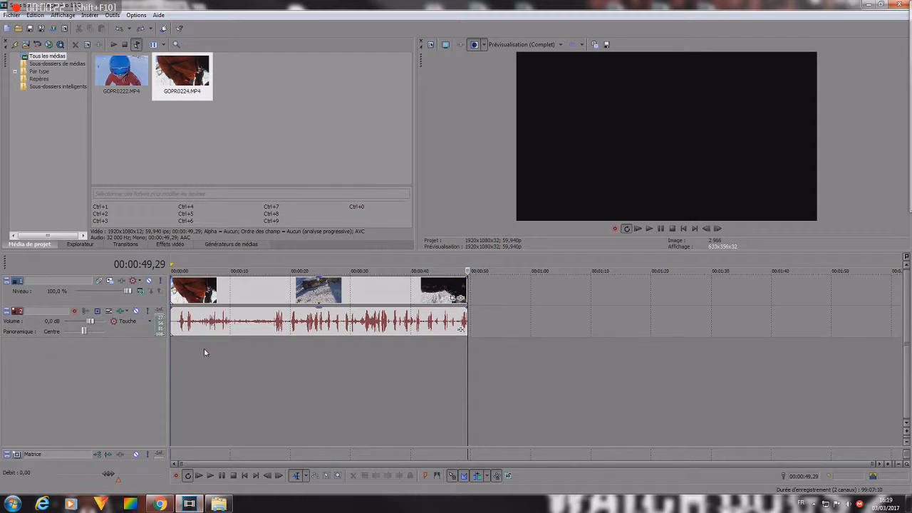
Delete the GOPR0224.MP4 clip's audio and remove its emptied audio track
{"action": "left_click", "coordinate": [238, 329]}
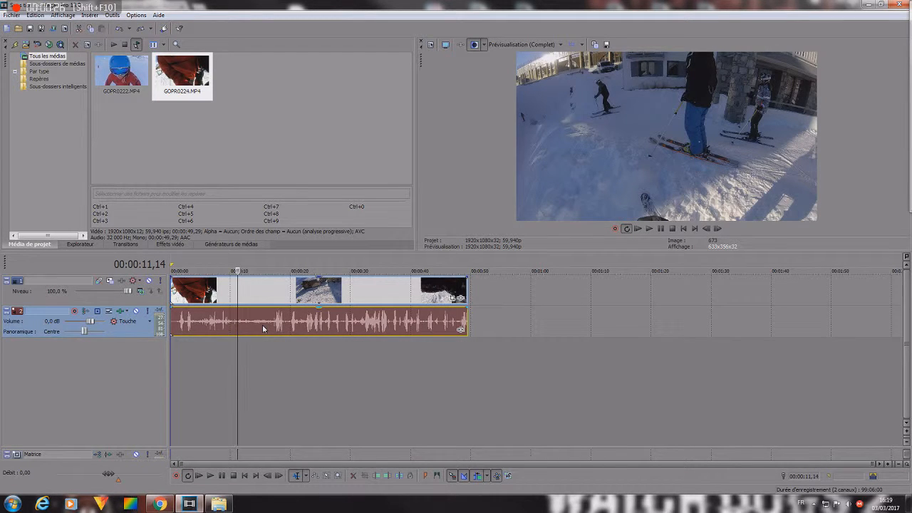
{"action": "left_click", "coordinate": [328, 320]}
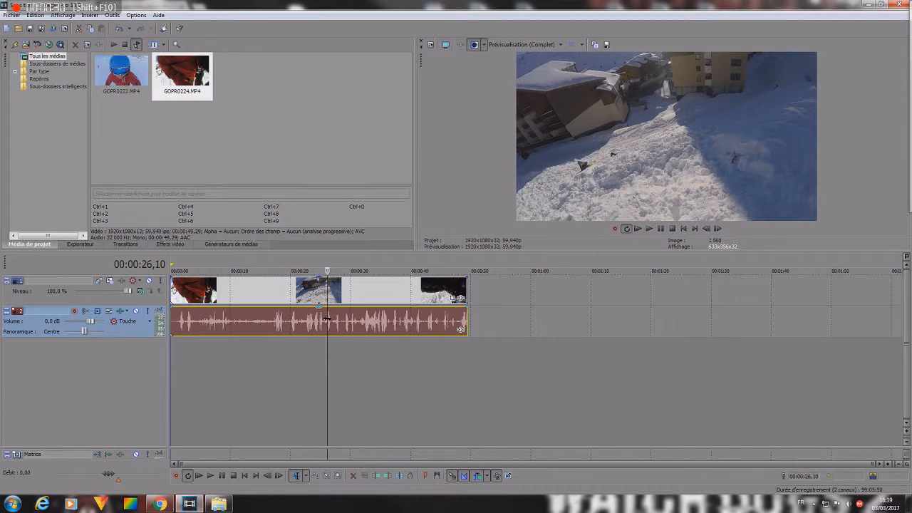
{"action": "key", "text": "Delete"}
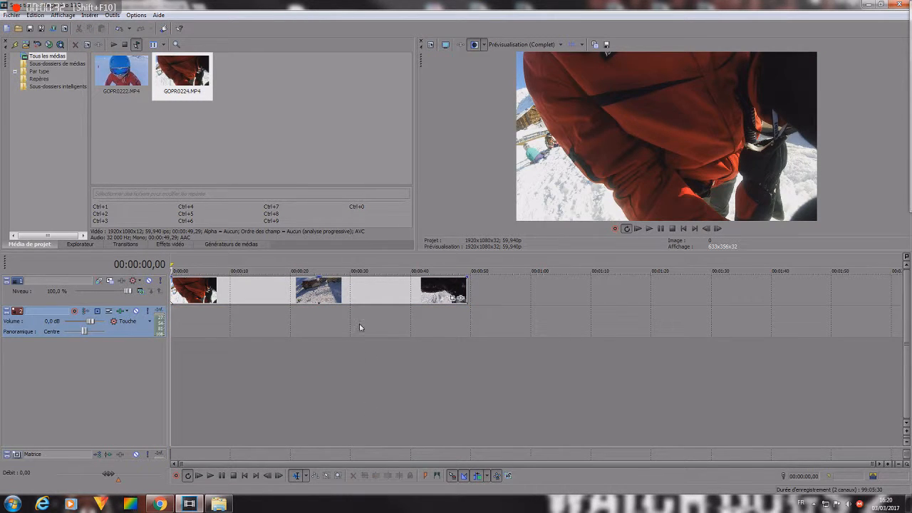
{"action": "right_click", "coordinate": [273, 320]}
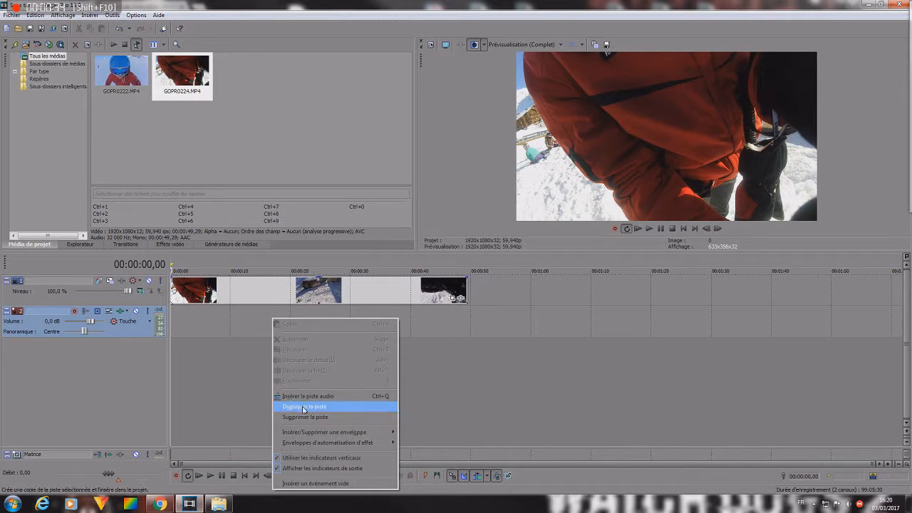
{"action": "left_click", "coordinate": [305, 417]}
Insert two video tracks above the GOPR0224.MP4 track and delete the lower empty one
{"action": "right_click", "coordinate": [246, 329]}
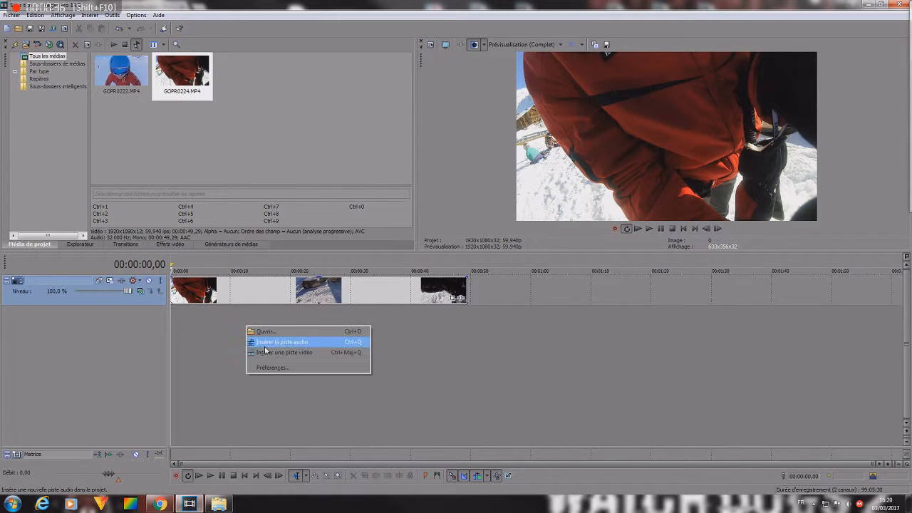
{"action": "left_click", "coordinate": [284, 355]}
{"action": "right_click", "coordinate": [284, 359]}
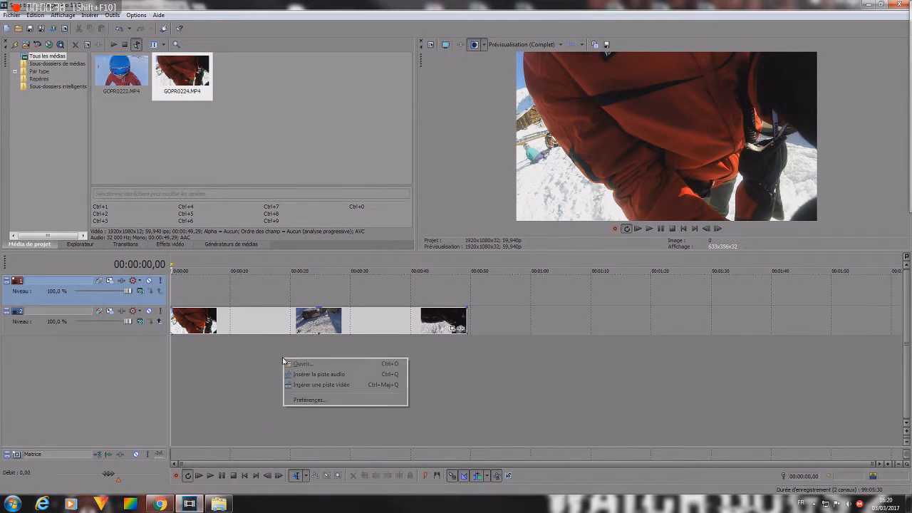
{"action": "left_click", "coordinate": [285, 381]}
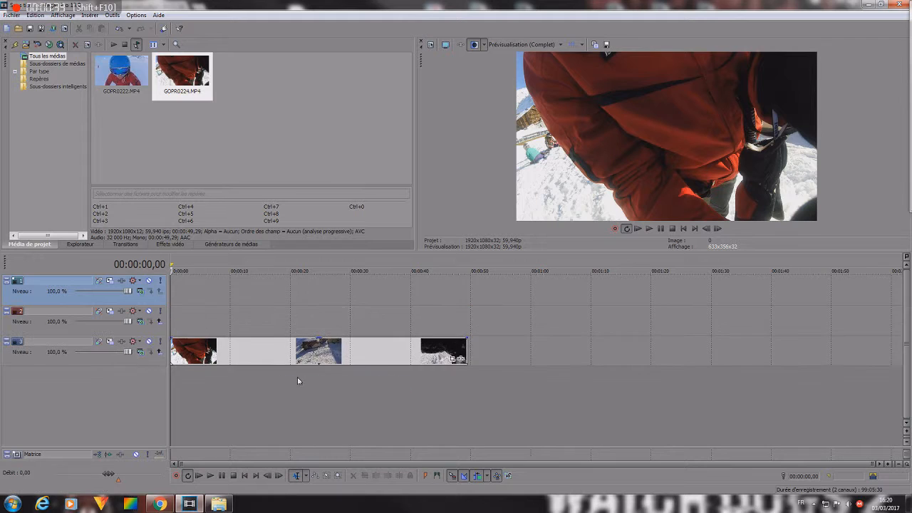
{"action": "right_click", "coordinate": [250, 329]}
{"action": "left_click", "coordinate": [283, 250]}
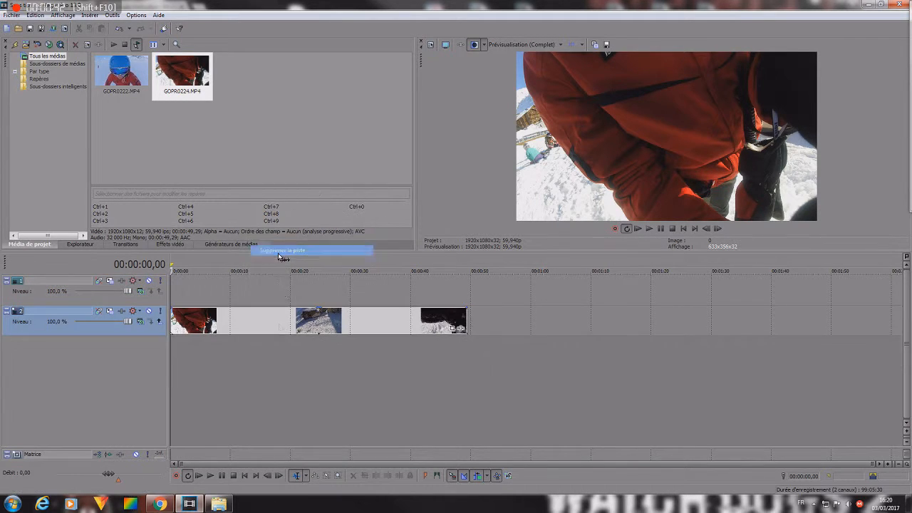
Insert an audio track and place GOPR0222.MP4 on the empty top video track at about 10 seconds
{"action": "right_click", "coordinate": [278, 360]}
{"action": "left_click", "coordinate": [300, 375]}
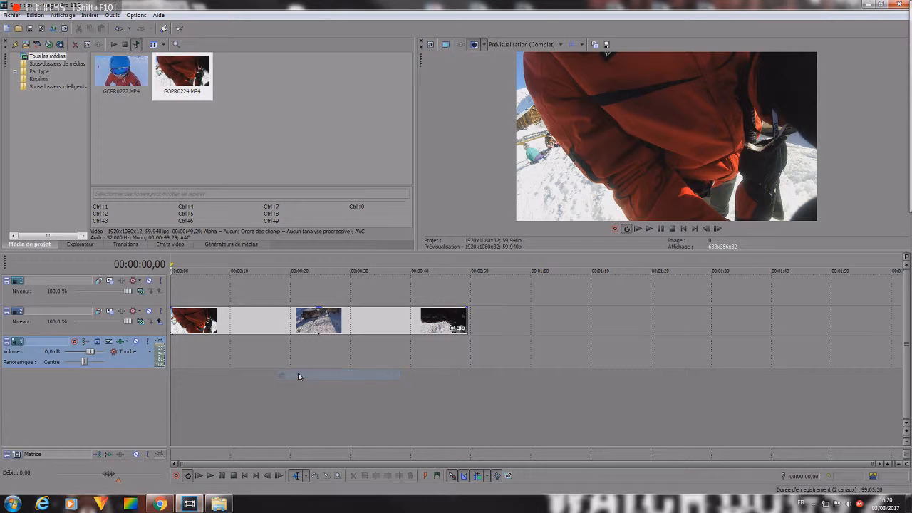
{"action": "left_click_drag", "start_coordinate": [120, 71], "coordinate": [203, 214]}
{"action": "left_click_drag", "start_coordinate": [254, 276], "coordinate": [238, 287]}
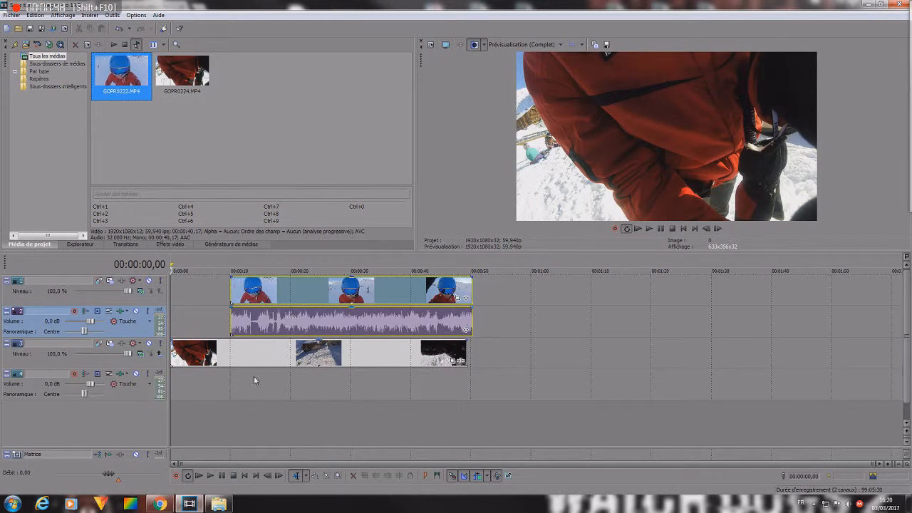
Delete the unused empty audio track and move the GOPR0222.MP4 clip to the start of the timeline
{"action": "right_click", "coordinate": [238, 389]}
{"action": "left_click", "coordinate": [282, 314]}
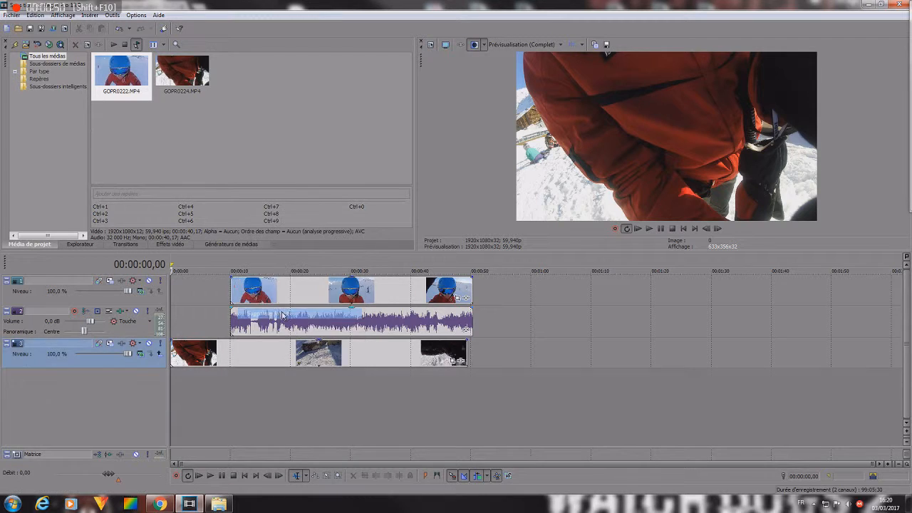
{"action": "left_click_drag", "start_coordinate": [280, 296], "coordinate": [218, 298]}
Delete the GOPR0222.MP4 clip's audio and remove its emptied audio track
{"action": "left_click", "coordinate": [221, 324]}
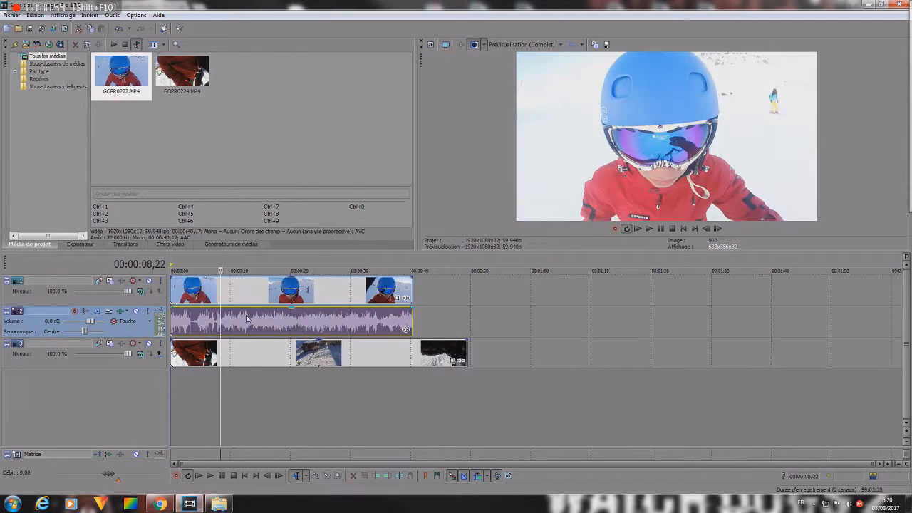
{"action": "key", "text": "space"}
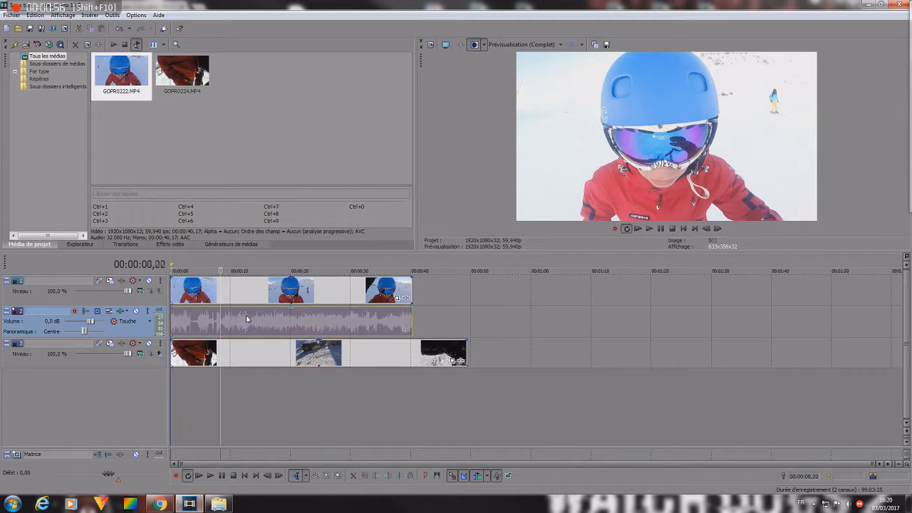
{"action": "key", "text": "Delete"}
{"action": "right_click", "coordinate": [247, 318]}
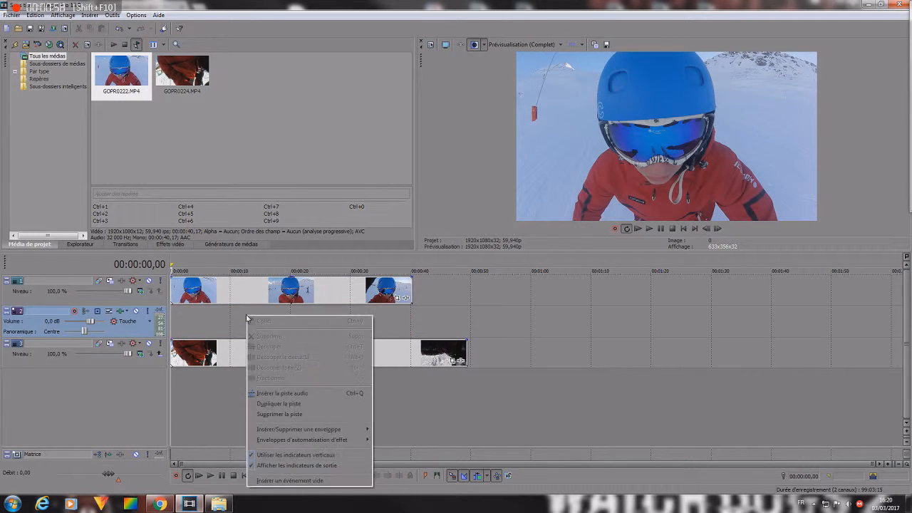
{"action": "left_click", "coordinate": [277, 414]}
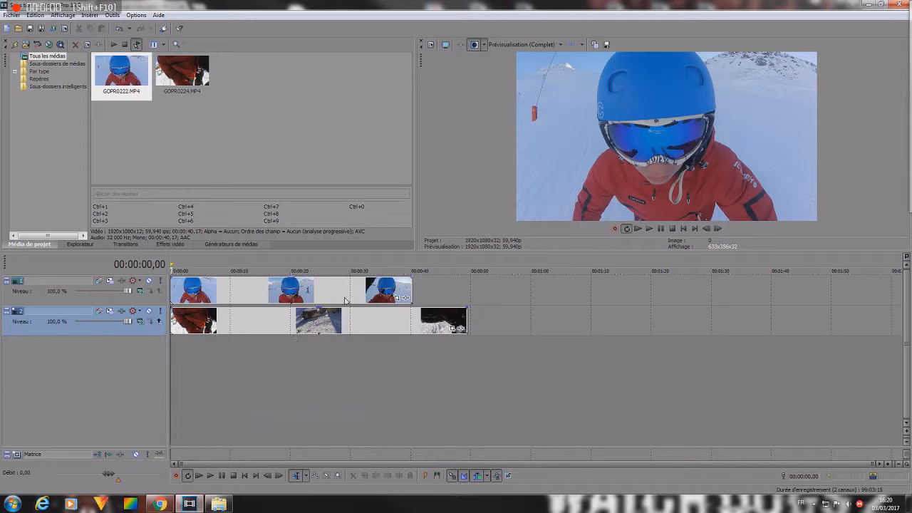
Trim the end of the GOPR0224.MP4 clip to match GOPR0222.MP4 and move the playhead to 00:00:02,13
{"action": "left_click_drag", "start_coordinate": [467, 311], "coordinate": [412, 318]}
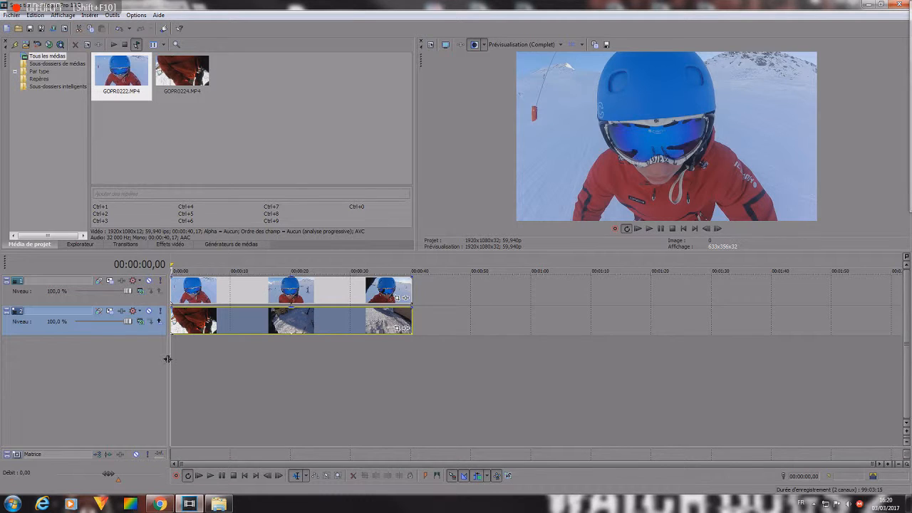
{"action": "left_click_drag", "start_coordinate": [169, 359], "coordinate": [182, 359]}
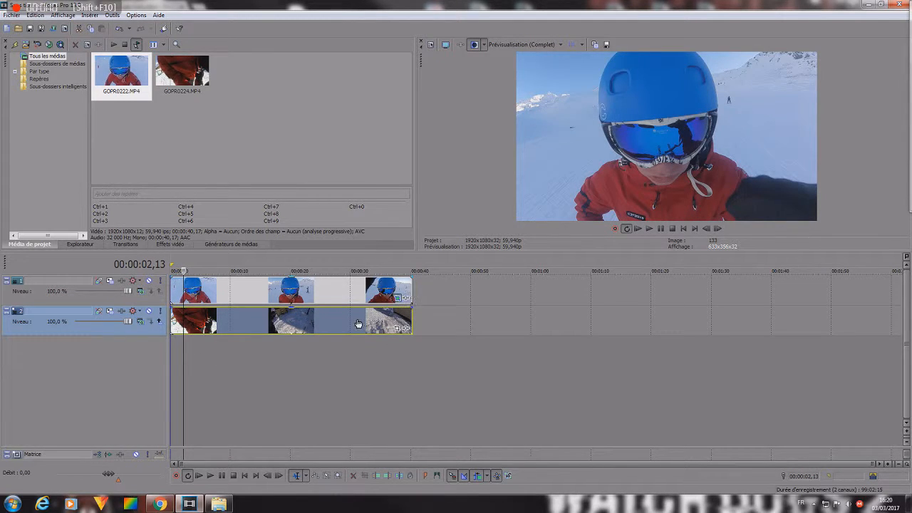
Enlarge the pan/crop frame of the top GOPR0222.MP4 clip to about 5,011 × 2,818, anchored at its upper-right corner, to shrink the picture
{"action": "left_click", "coordinate": [403, 297]}
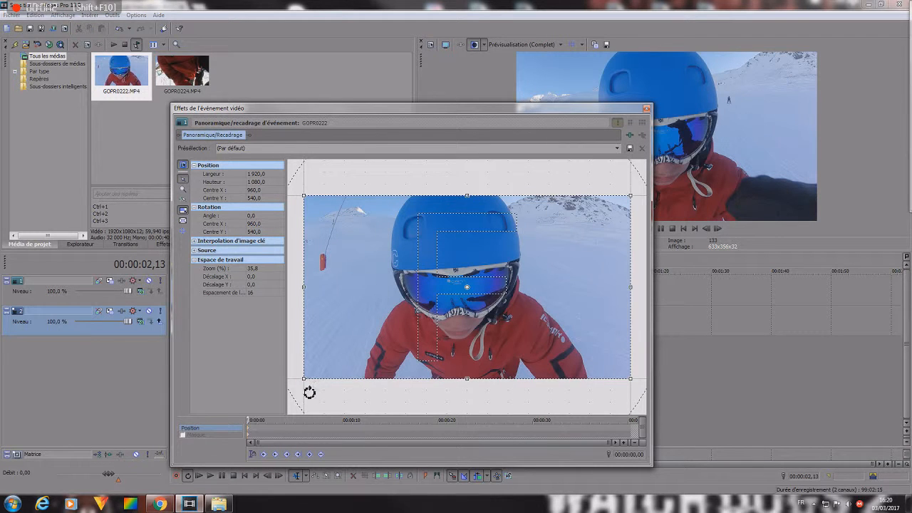
{"action": "mouse_move", "coordinate": [302, 380]}
{"action": "left_mouse_down"}
{"action": "mouse_move", "coordinate": [370, 325]}
{"action": "mouse_move", "coordinate": [279, 402]}
{"action": "mouse_move", "coordinate": [310, 373]}
{"action": "mouse_move", "coordinate": [301, 383]}
{"action": "left_mouse_up"}
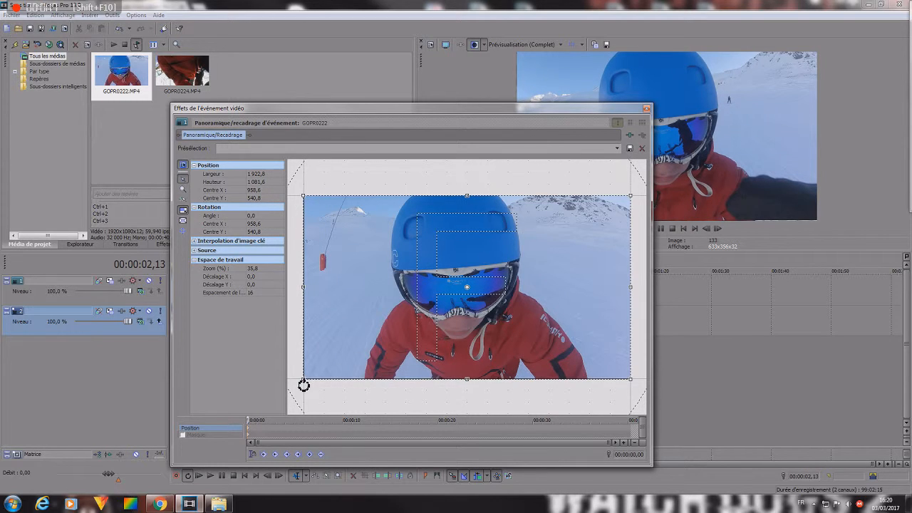
{"action": "left_click", "coordinate": [646, 108]}
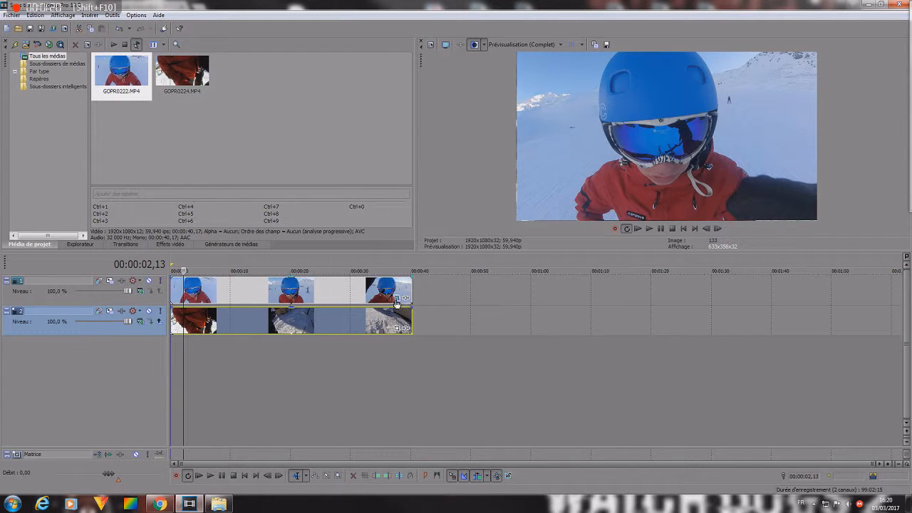
{"action": "left_click", "coordinate": [396, 301]}
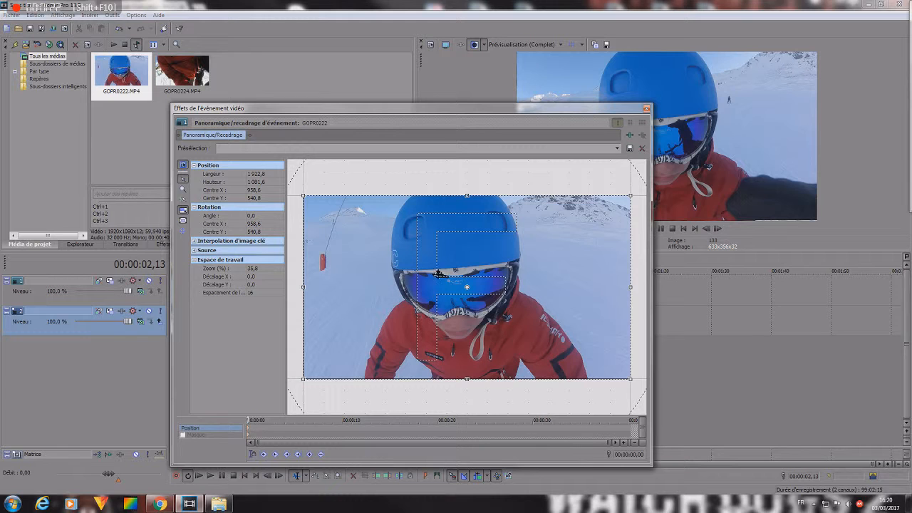
{"action": "left_click_drag", "start_coordinate": [301, 379], "coordinate": [300, 380]}
{"action": "scroll", "coordinate": [458, 262], "scroll_direction": "down", "scroll_amount": 7}
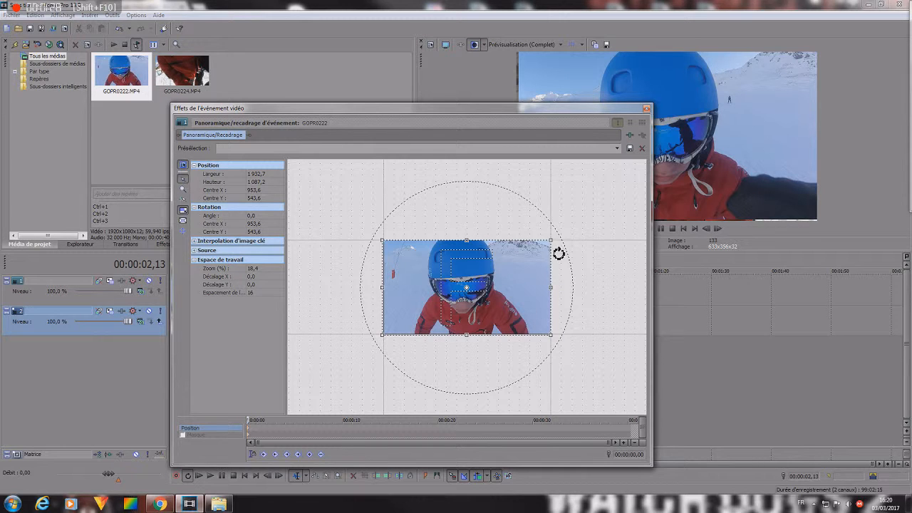
{"action": "left_click_drag", "start_coordinate": [382, 336], "coordinate": [91, 504]}
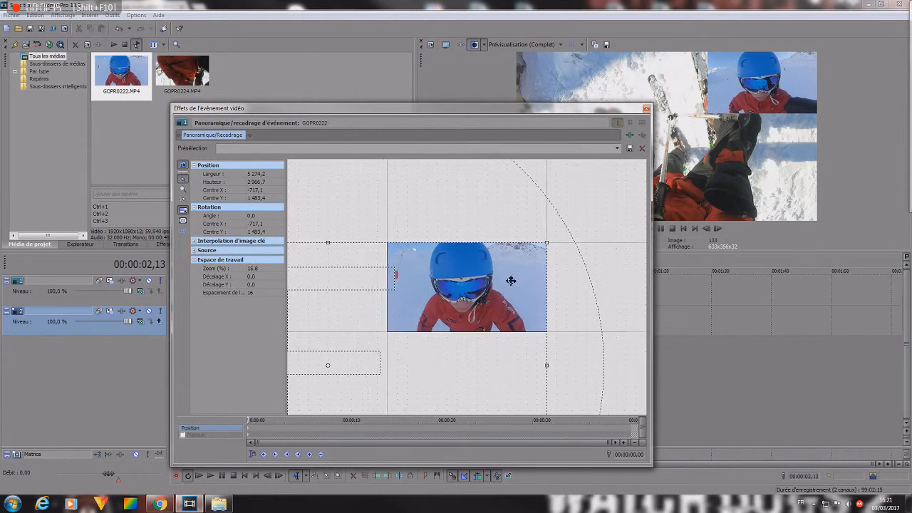
{"action": "scroll", "coordinate": [421, 228], "scroll_direction": "down", "scroll_amount": 2}
{"action": "scroll", "coordinate": [537, 222], "scroll_direction": "down", "scroll_amount": 8}
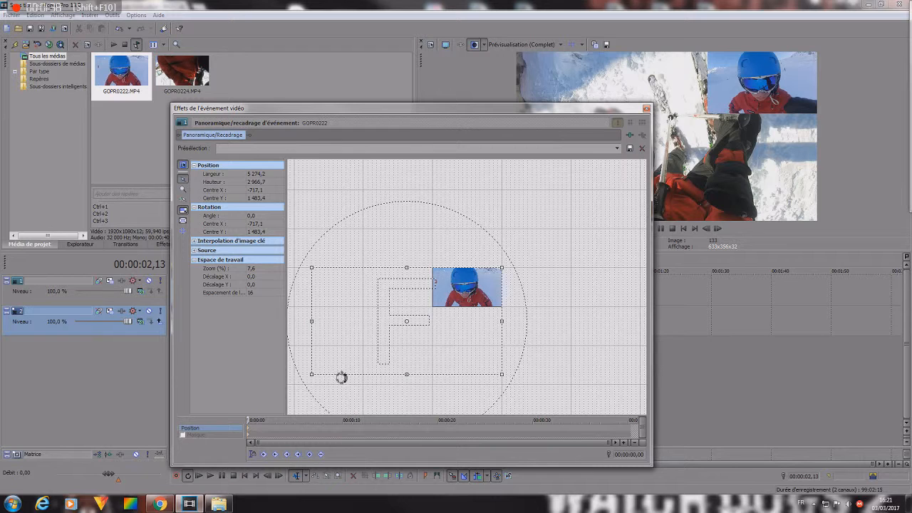
{"action": "left_click_drag", "start_coordinate": [310, 374], "coordinate": [315, 397]}
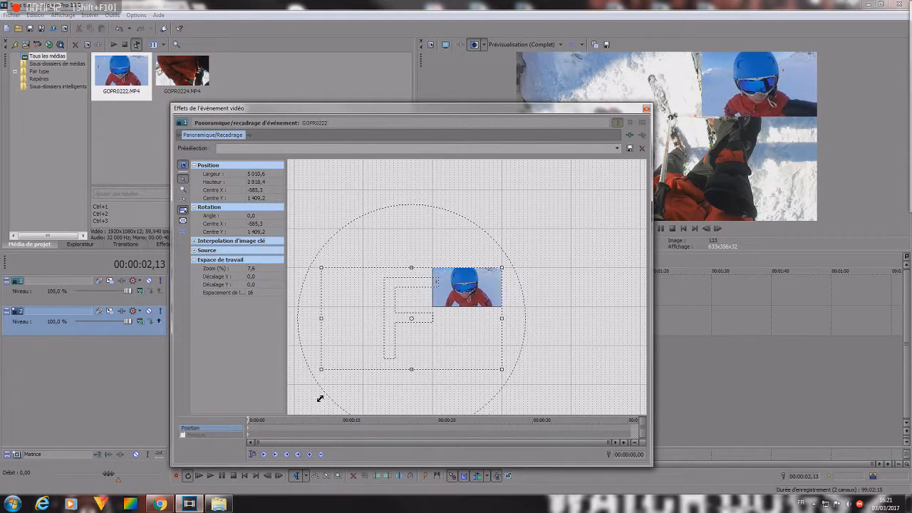
Enable masking on the top GOPR0222.MP4 clip and draw an oval mask nearly filling the frame, centred at about X 953, Y 533
{"action": "left_click", "coordinate": [183, 435]}
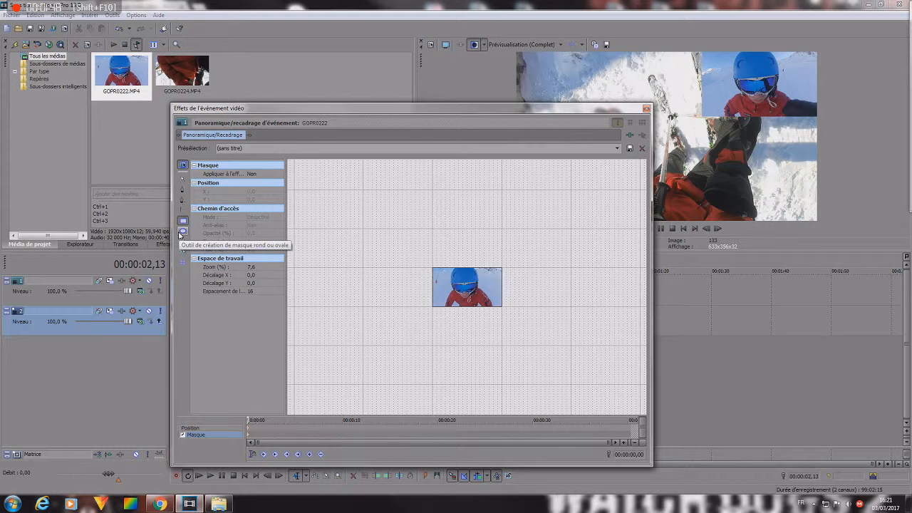
{"action": "left_click", "coordinate": [183, 232]}
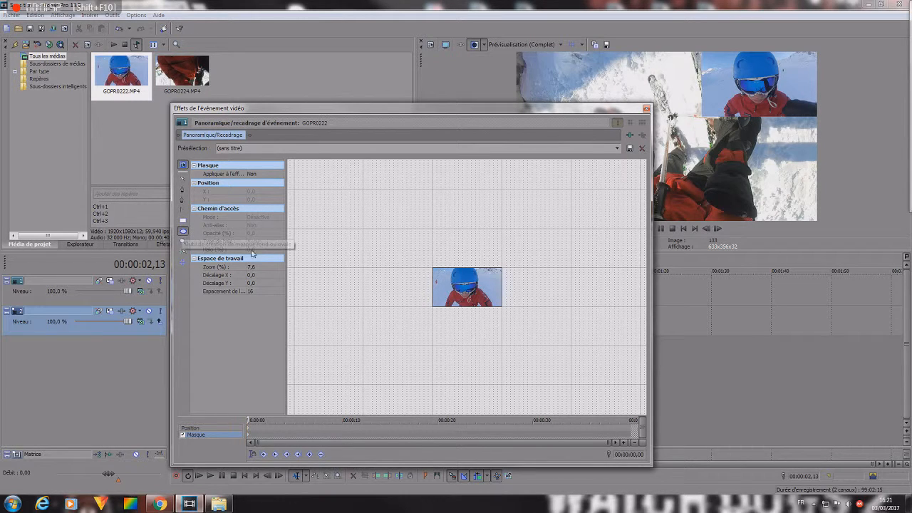
{"action": "left_click_drag", "start_coordinate": [433, 268], "coordinate": [500, 305]}
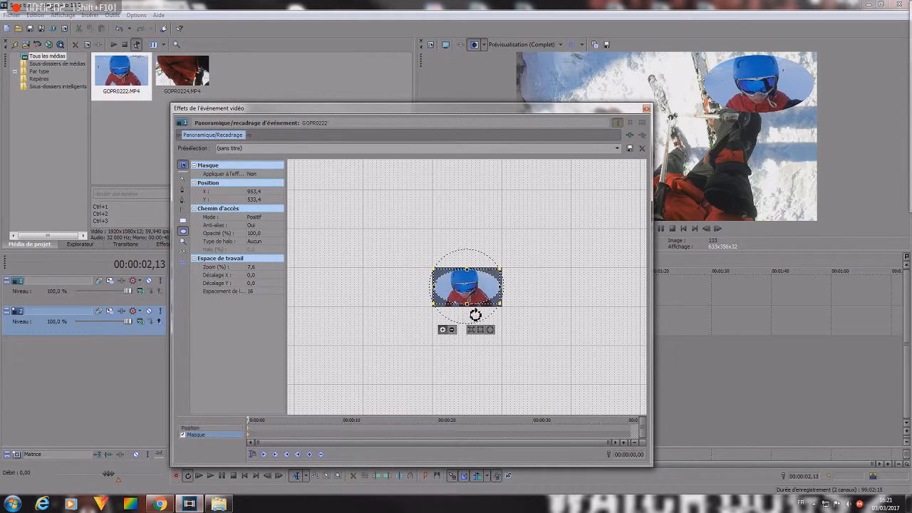
{"action": "left_click", "coordinate": [646, 109]}
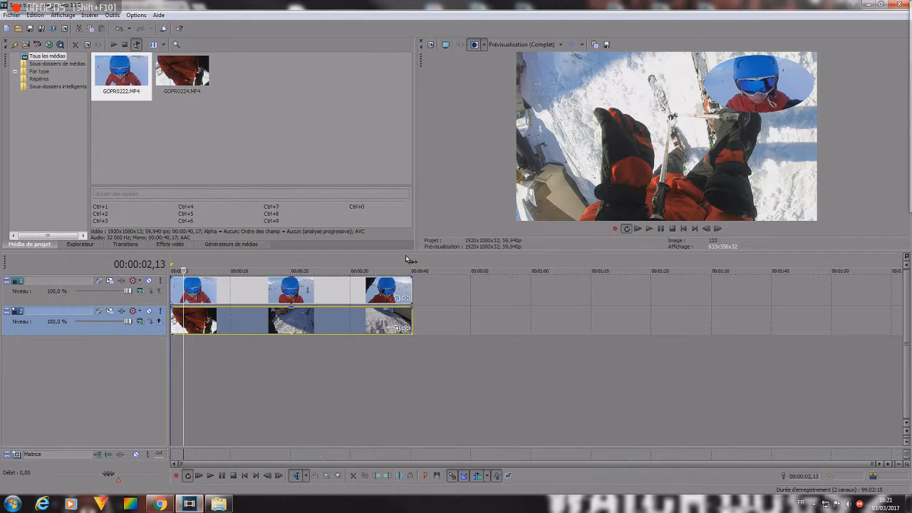
Move the masked clip to a new top video track and add a second GOPR0222.MP4 at the start of the freed track
{"action": "right_click", "coordinate": [288, 366]}
{"action": "left_click", "coordinate": [326, 390]}
{"action": "left_click", "coordinate": [268, 324]}
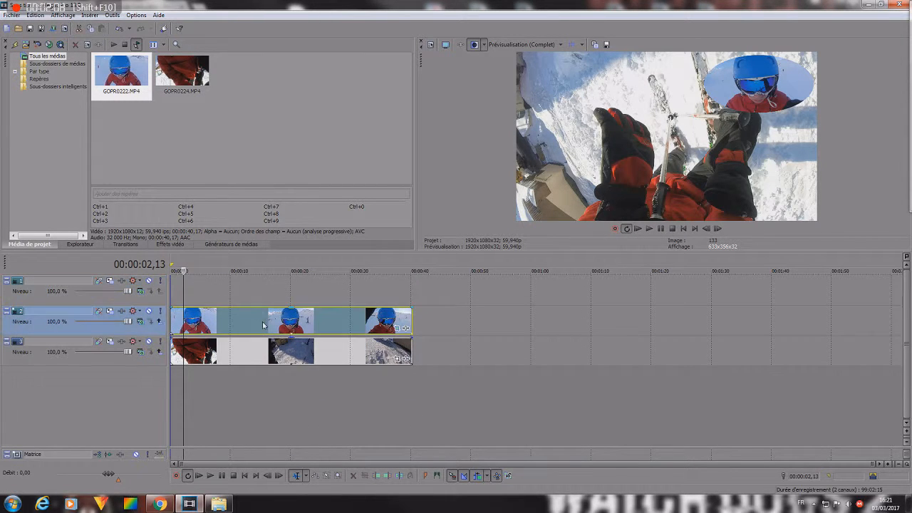
{"action": "left_click_drag", "start_coordinate": [258, 301], "coordinate": [257, 292]}
{"action": "left_click_drag", "start_coordinate": [117, 74], "coordinate": [175, 321]}
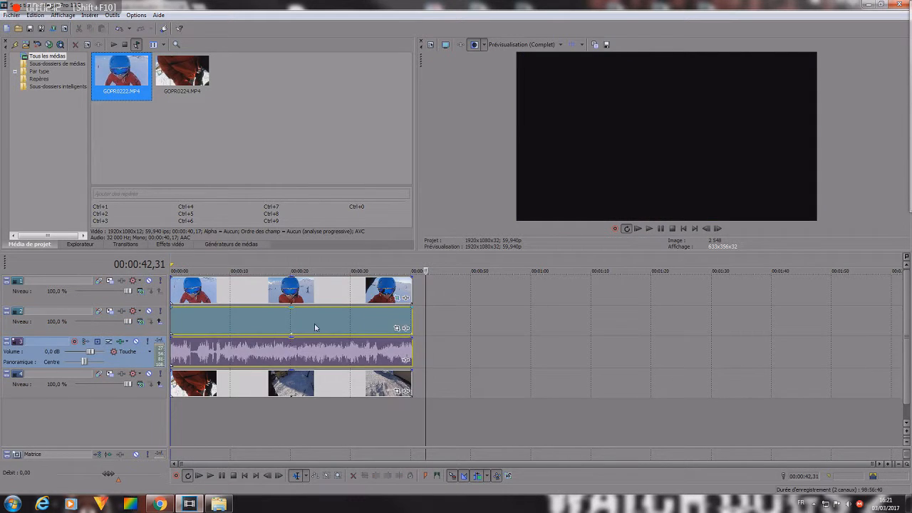
Ungroup and delete the second GOPR0222.MP4 clip's audio, and remove its emptied audio track
{"action": "left_click", "coordinate": [363, 325]}
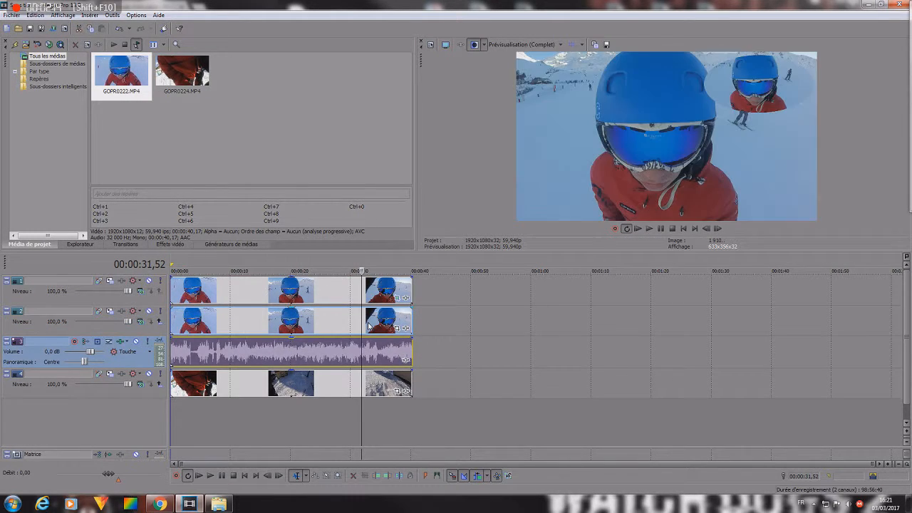
{"action": "key", "text": "u"}
{"action": "key", "text": "Delete"}
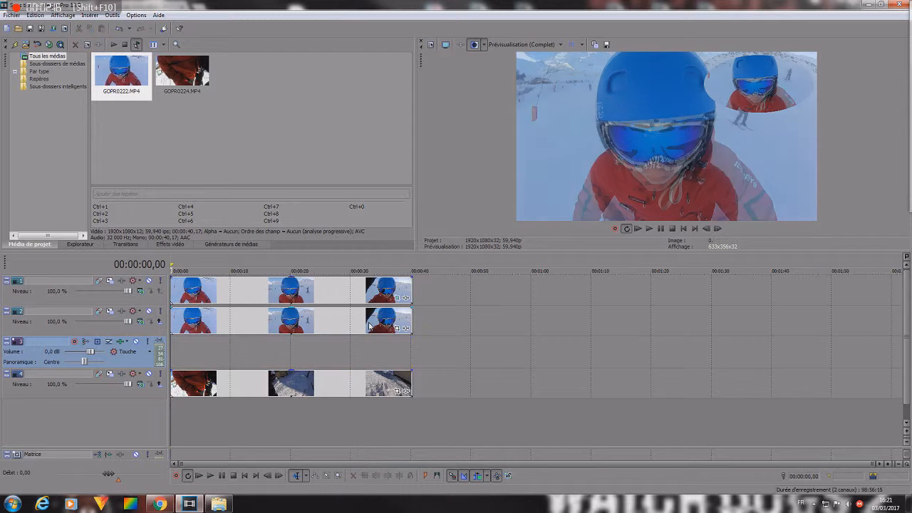
{"action": "right_click", "coordinate": [272, 344]}
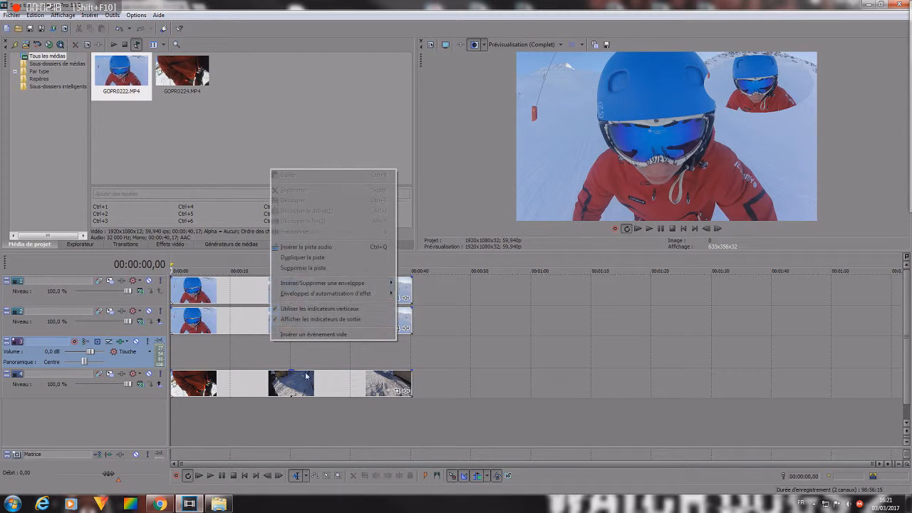
{"action": "left_click", "coordinate": [305, 267]}
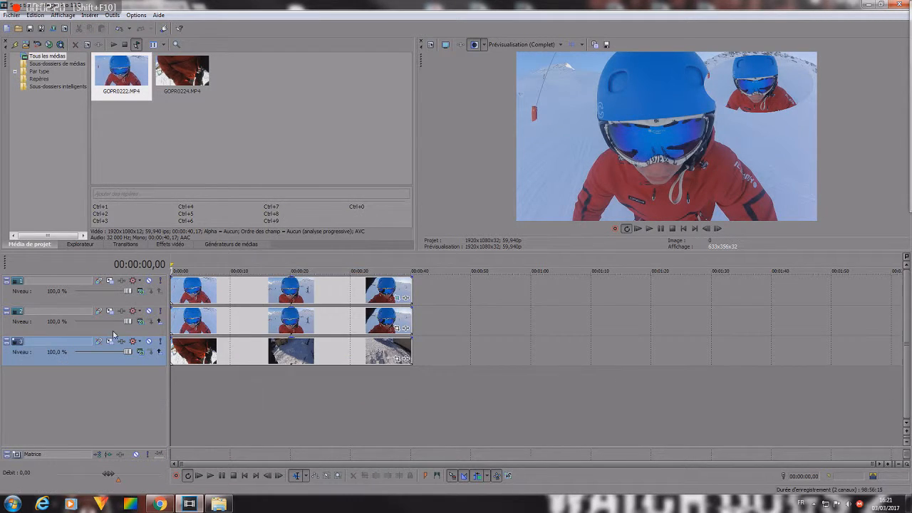
Copy the mask's X position, 953,4, to the rotation Centre X of the middle-track GOPR0222.MP4 clip's pan/crop
{"action": "left_click", "coordinate": [396, 329]}
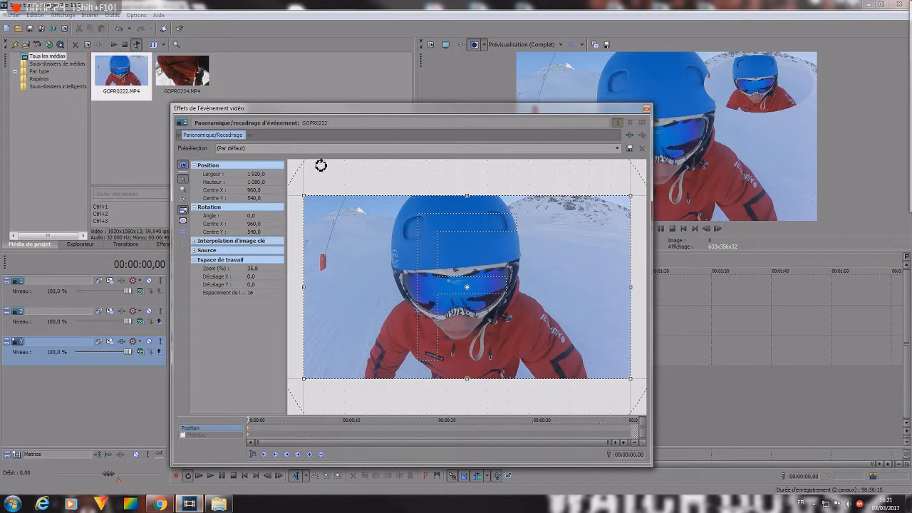
{"action": "left_click", "coordinate": [646, 109]}
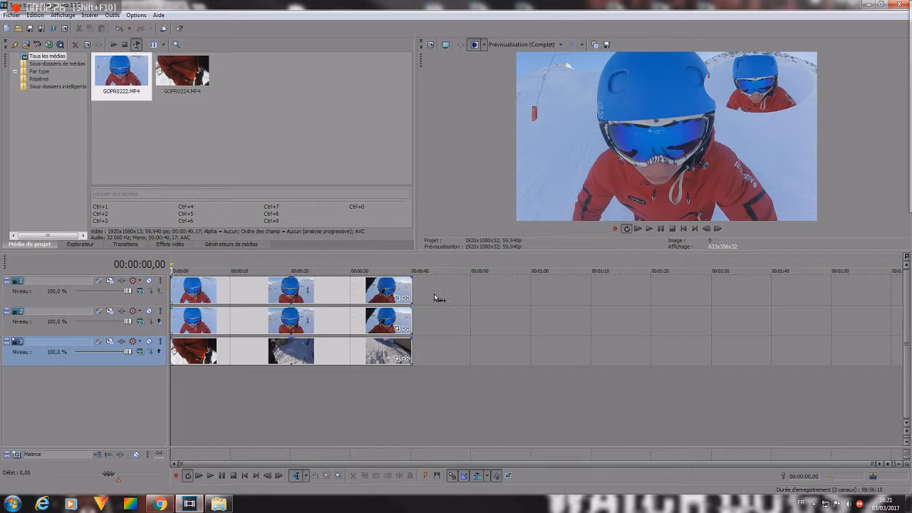
{"action": "left_click", "coordinate": [397, 303]}
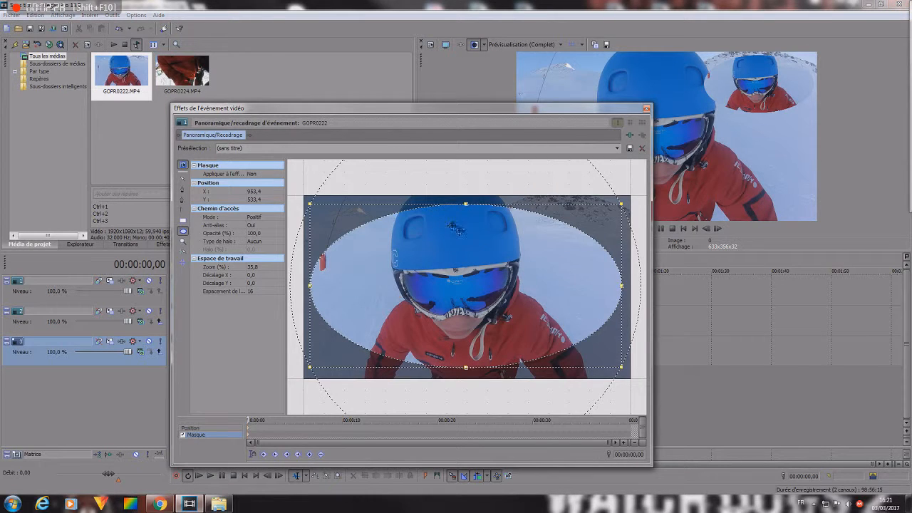
{"action": "left_click", "coordinate": [254, 192]}
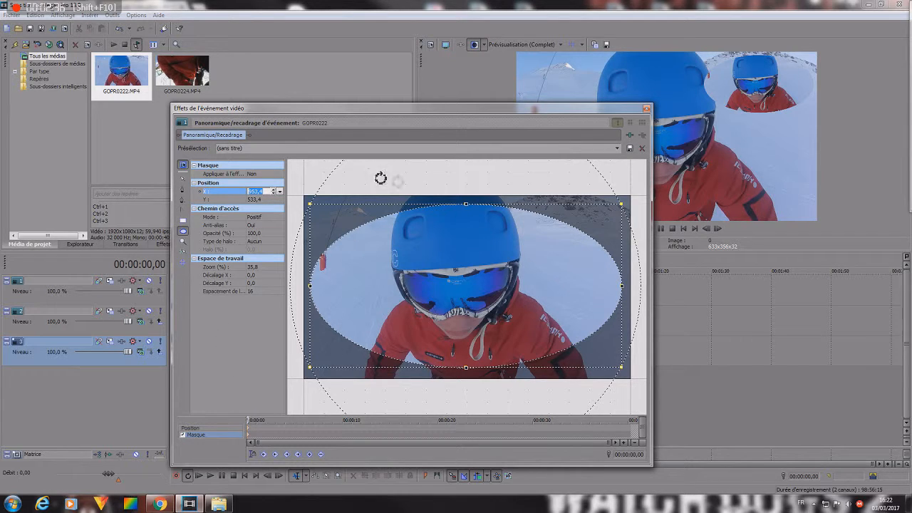
{"action": "left_click", "coordinate": [646, 108]}
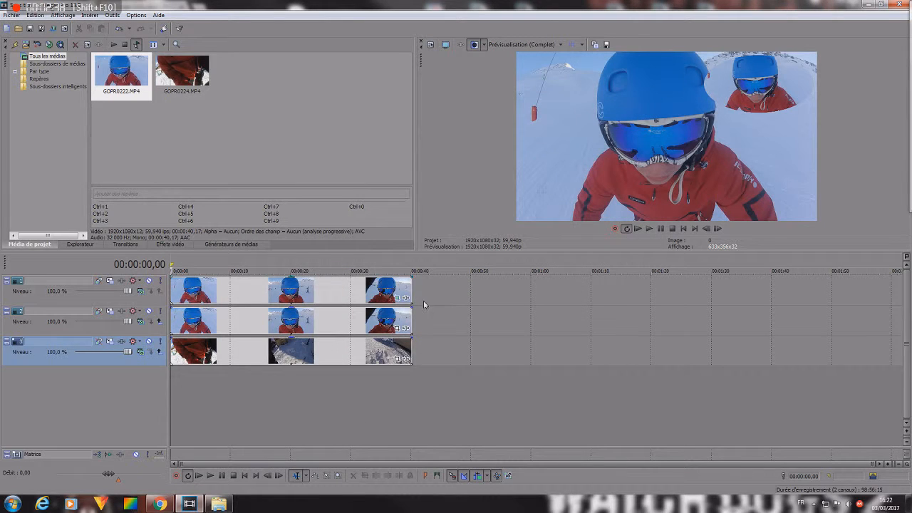
{"action": "left_click", "coordinate": [321, 265]}
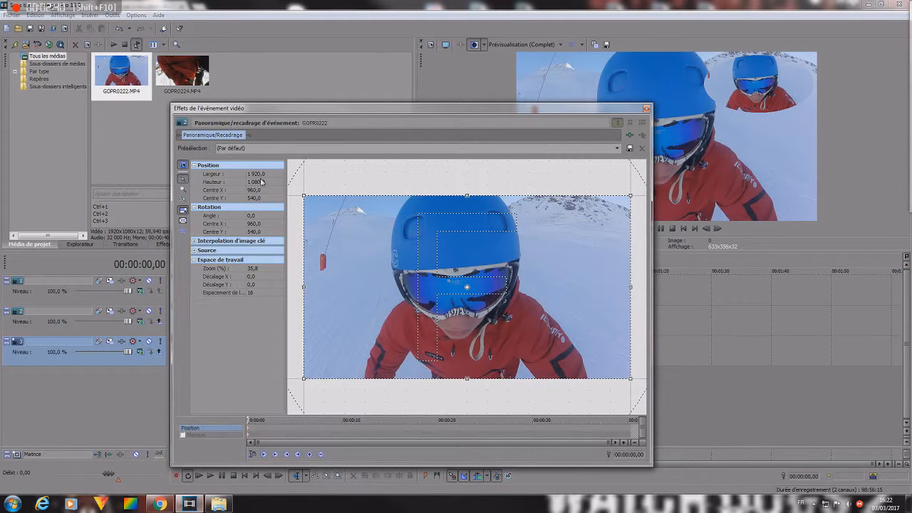
{"action": "left_click", "coordinate": [253, 224]}
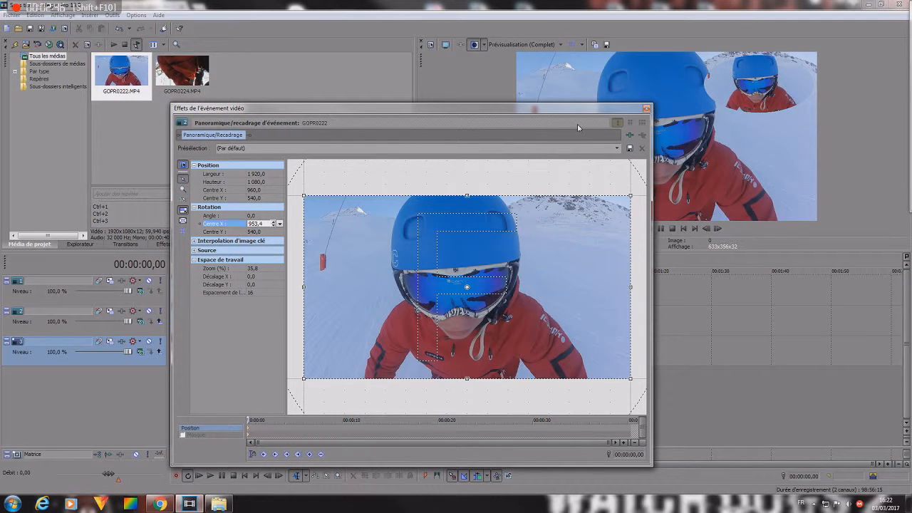
{"action": "left_click", "coordinate": [646, 108]}
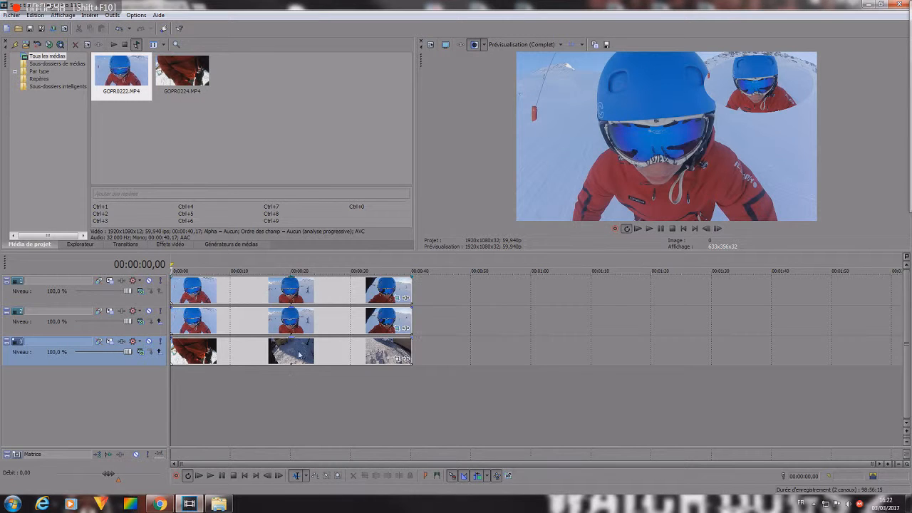
Copy the mask's Y position, 533,4, to the rotation Centre Y of the middle-track GOPR0222.MP4 clip's pan/crop
{"action": "left_click", "coordinate": [397, 297]}
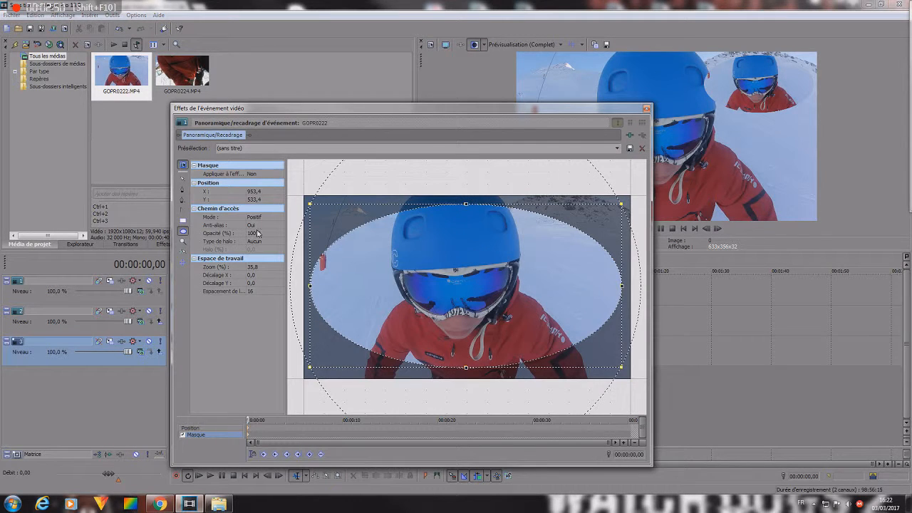
{"action": "left_click", "coordinate": [254, 200]}
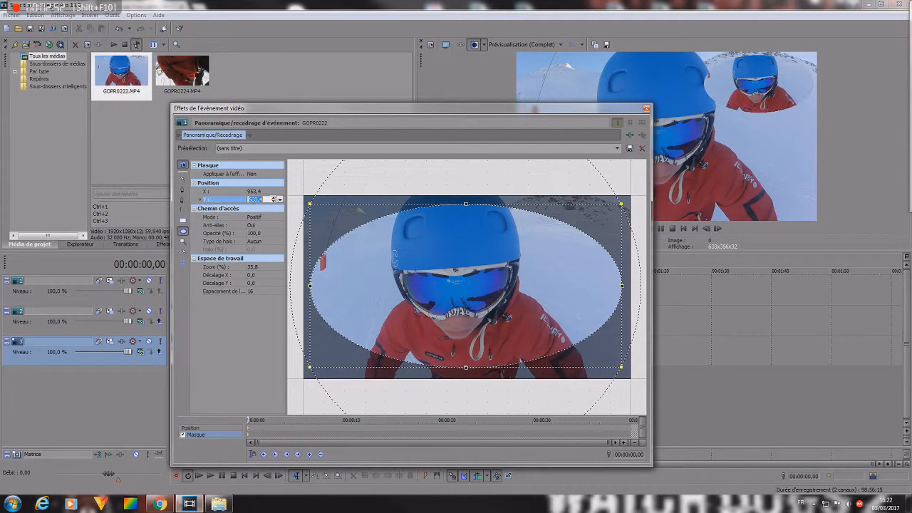
{"action": "left_click", "coordinate": [646, 108]}
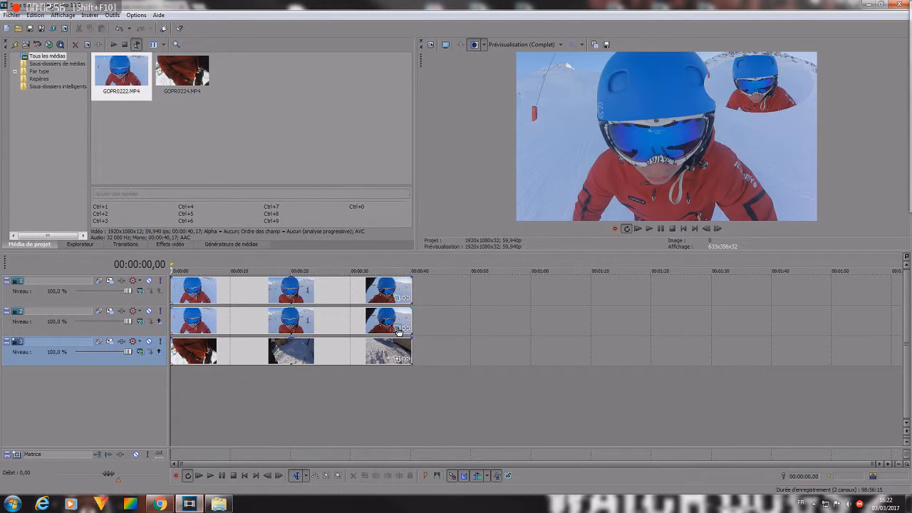
{"action": "left_click", "coordinate": [397, 329]}
{"action": "left_click", "coordinate": [257, 232]}
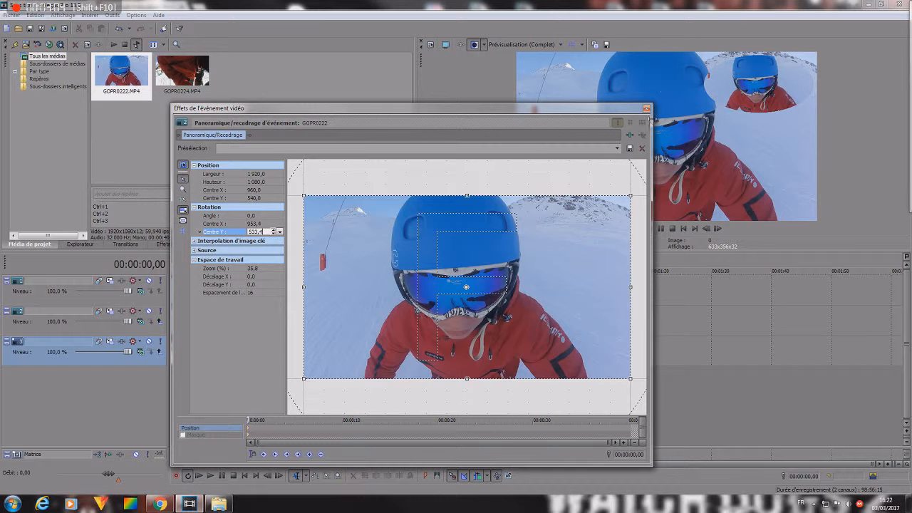
{"action": "left_click", "coordinate": [646, 108]}
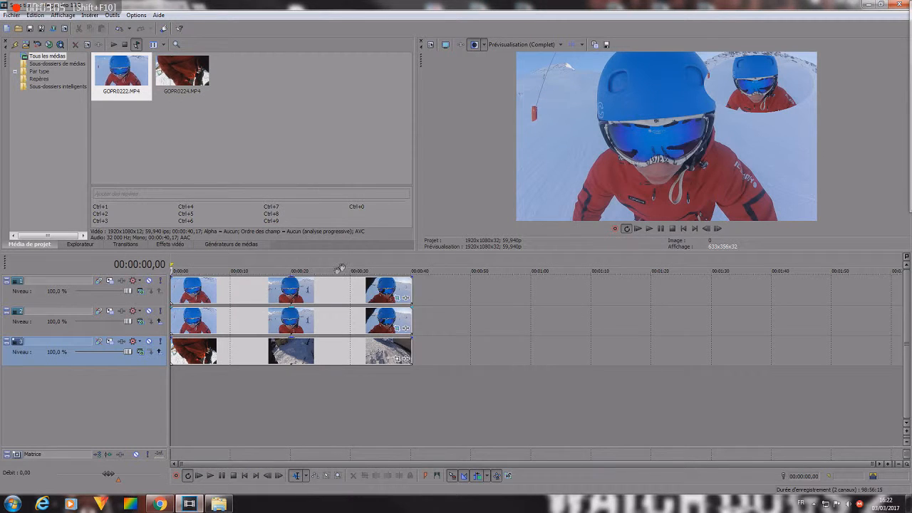
Copy the workspace zoom, 35,8 %, from the top GOPR0222.MP4 clip's mask settings to the middle-track GOPR0222.MP4 clip's pan/crop
{"action": "left_click", "coordinate": [397, 297]}
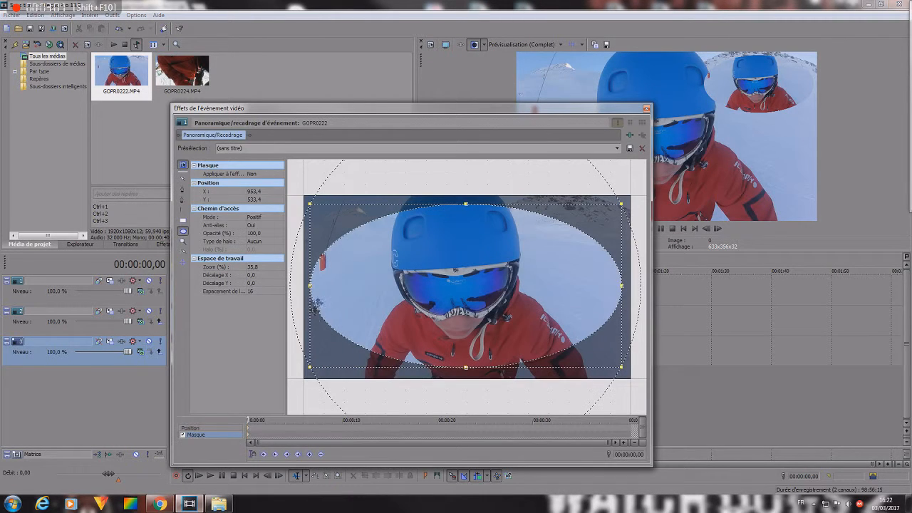
{"action": "left_click", "coordinate": [254, 267]}
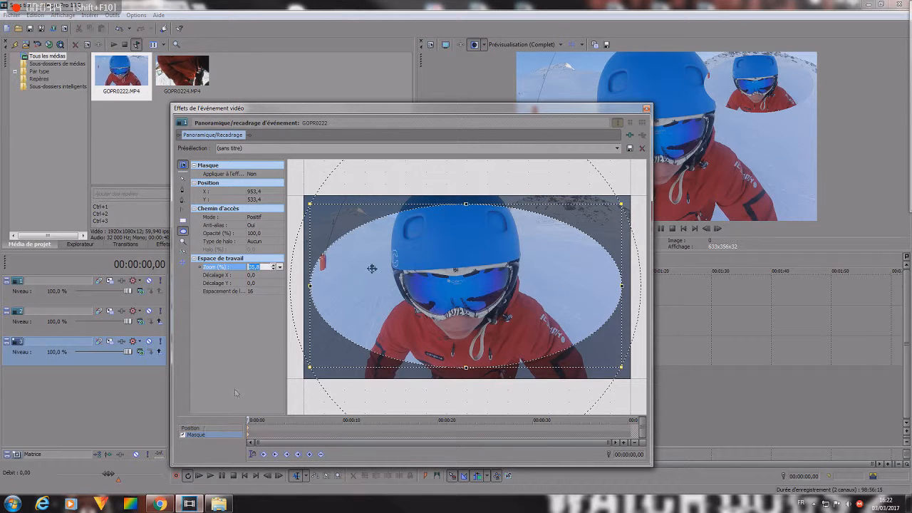
{"action": "left_click", "coordinate": [648, 111]}
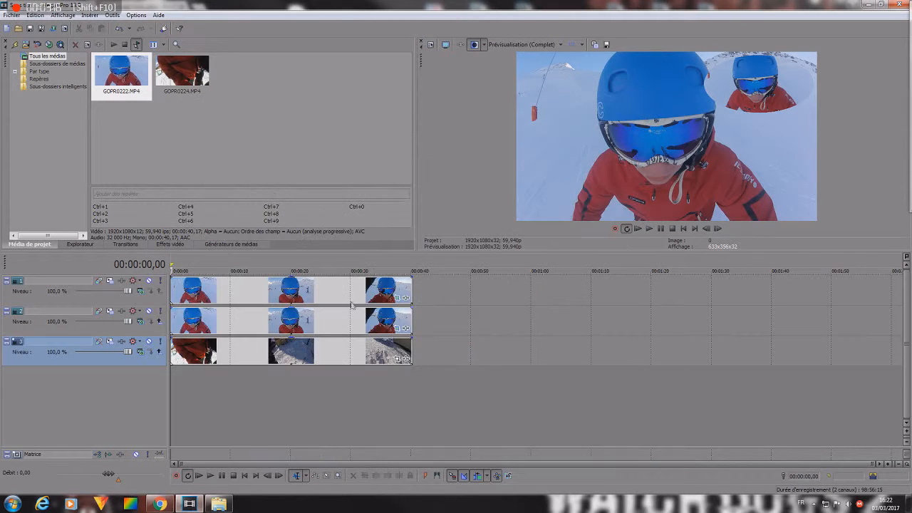
{"action": "left_click", "coordinate": [399, 326]}
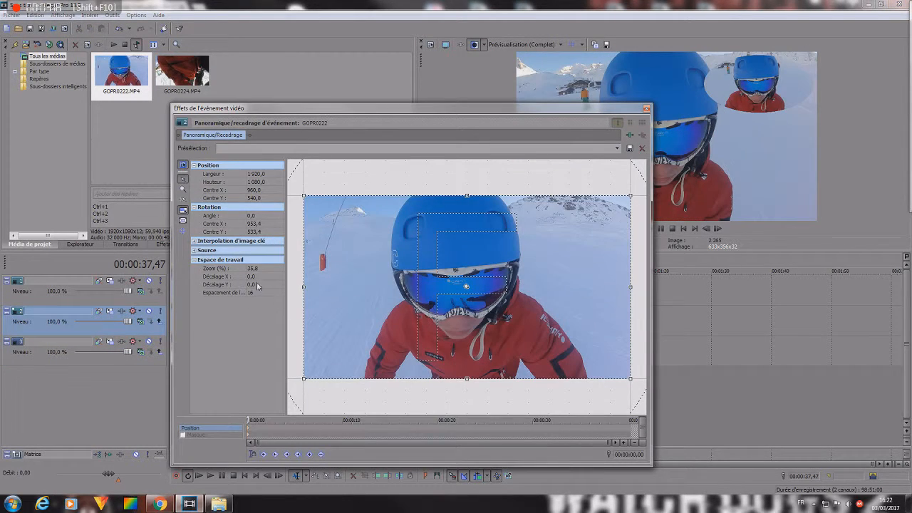
{"action": "left_click", "coordinate": [265, 271]}
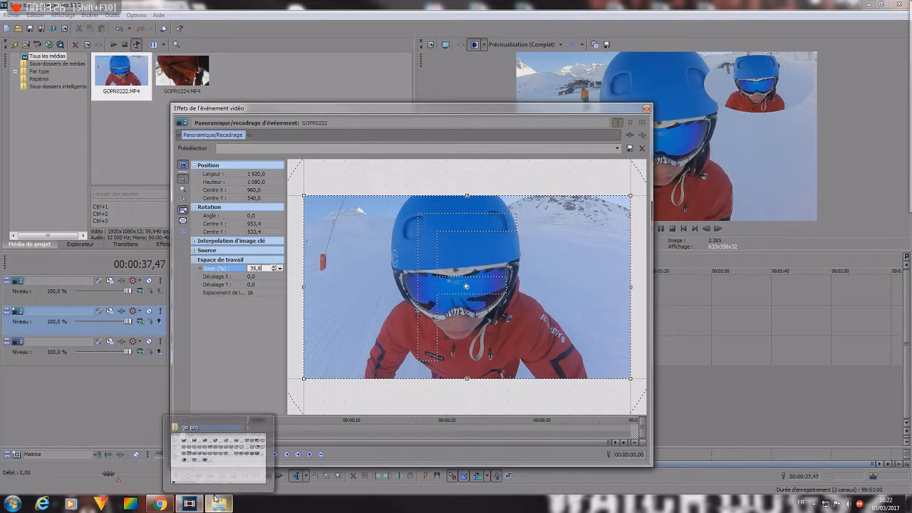
{"action": "left_click", "coordinate": [647, 110]}
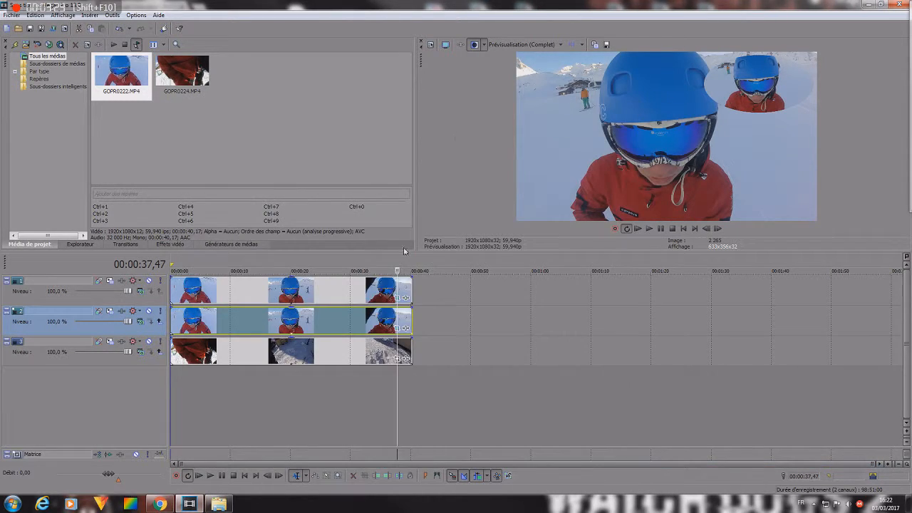
Copy the top clip's rotation Centre X, -585,3, to the rotation Centre X of the middle-track GOPR0222.MP4 clip's pan/crop
{"action": "left_click", "coordinate": [395, 300]}
{"action": "left_click", "coordinate": [229, 427]}
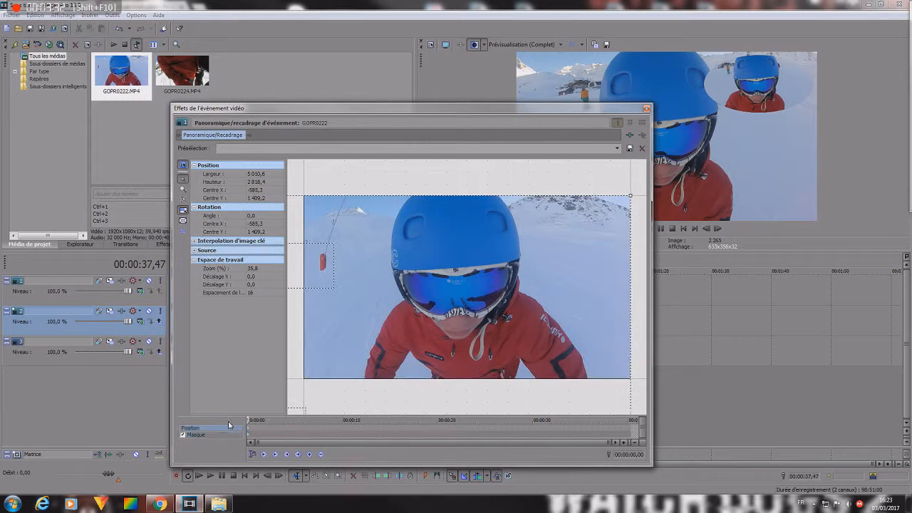
{"action": "left_click", "coordinate": [228, 435]}
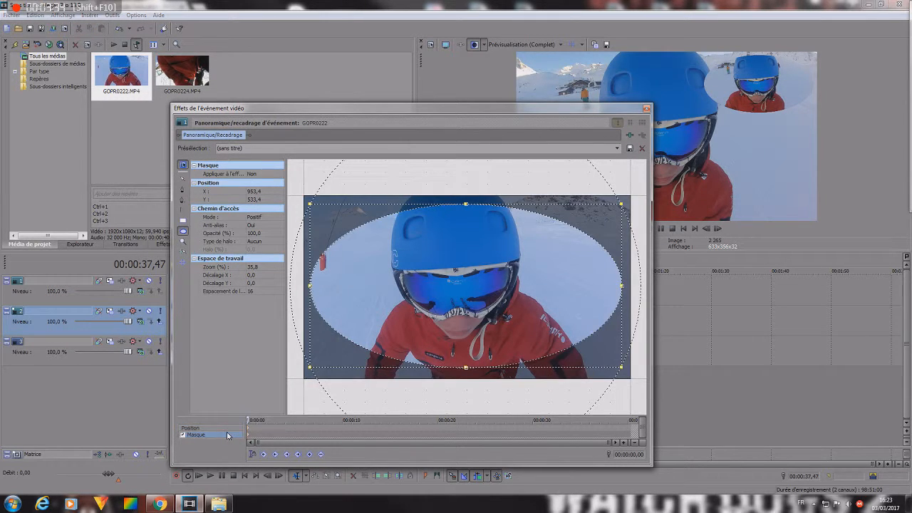
{"action": "left_click", "coordinate": [228, 427]}
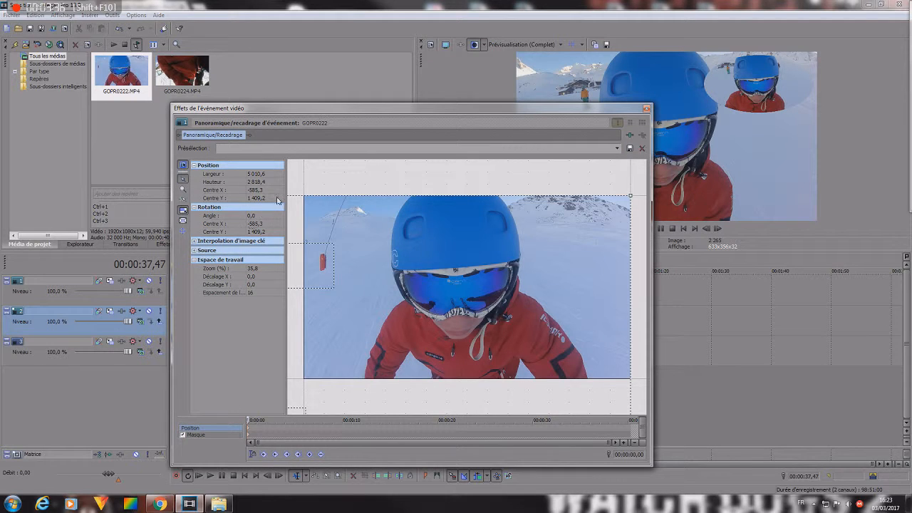
{"action": "left_click", "coordinate": [261, 226]}
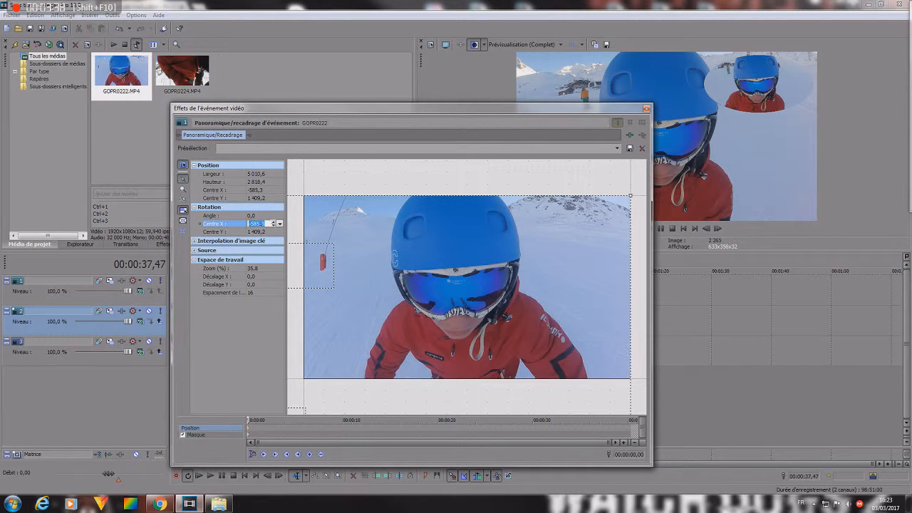
{"action": "left_click", "coordinate": [647, 108]}
{"action": "left_click", "coordinate": [399, 331]}
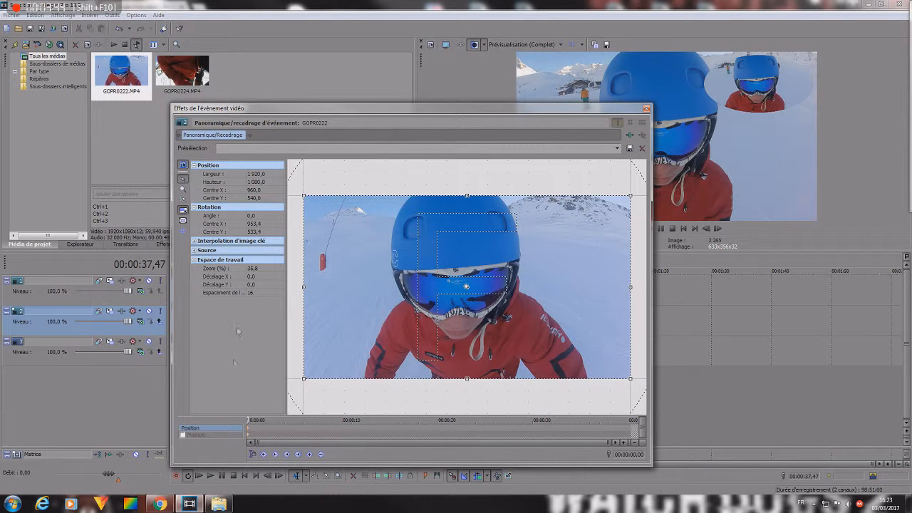
{"action": "left_click", "coordinate": [255, 224]}
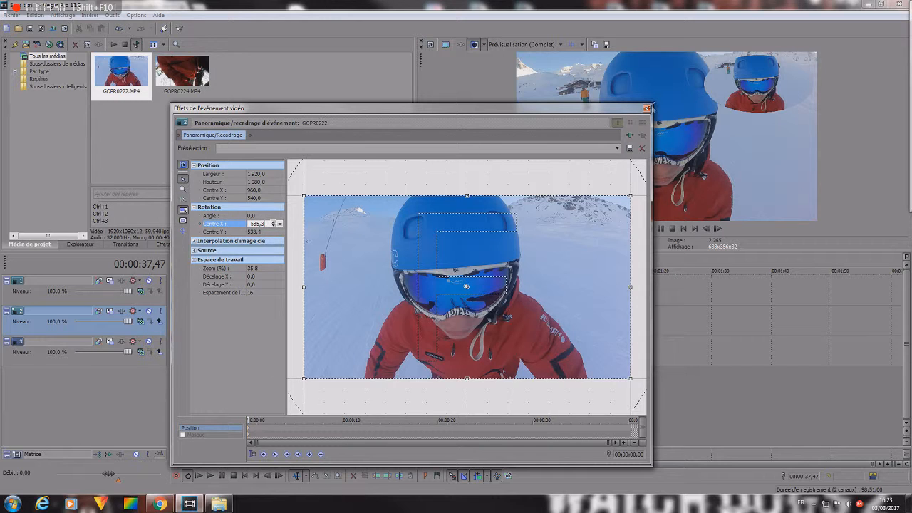
{"action": "left_click", "coordinate": [647, 107]}
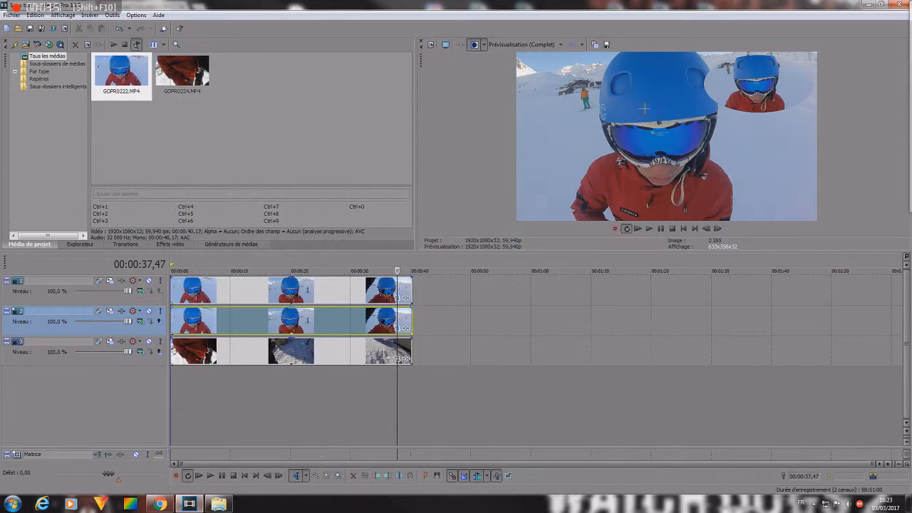
Copy the top clip's rotation Centre Y, 1 409,2, to the rotation Centre Y of the middle-track GOPR0222.MP4 clip's pan/crop
{"action": "left_click", "coordinate": [396, 296]}
{"action": "left_click", "coordinate": [402, 298]}
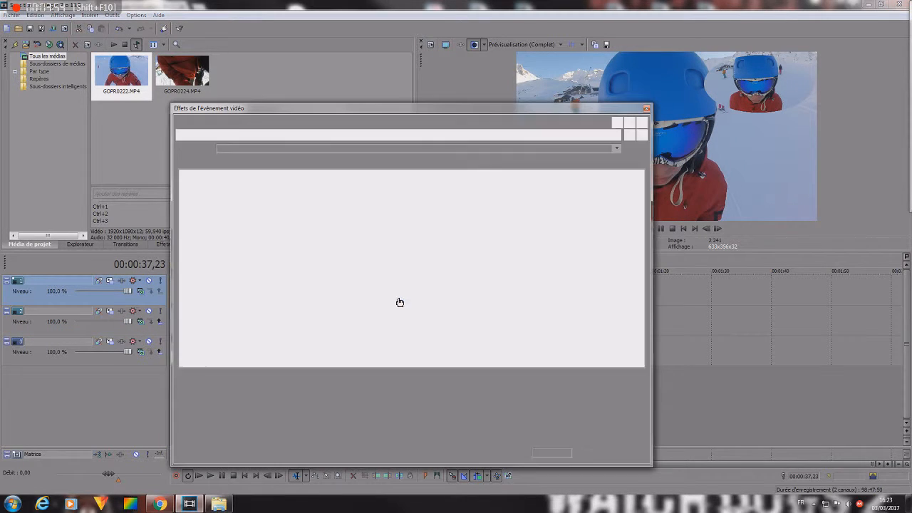
{"action": "left_click", "coordinate": [258, 232]}
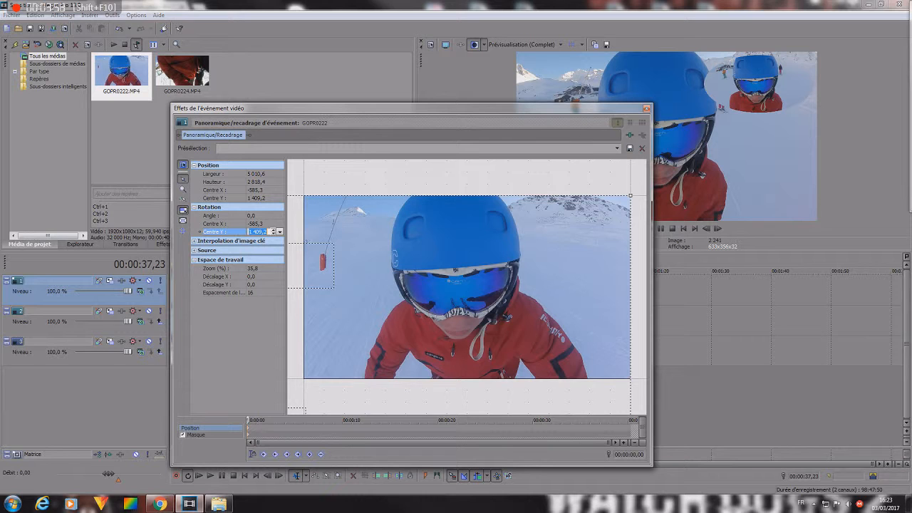
{"action": "left_click", "coordinate": [647, 109]}
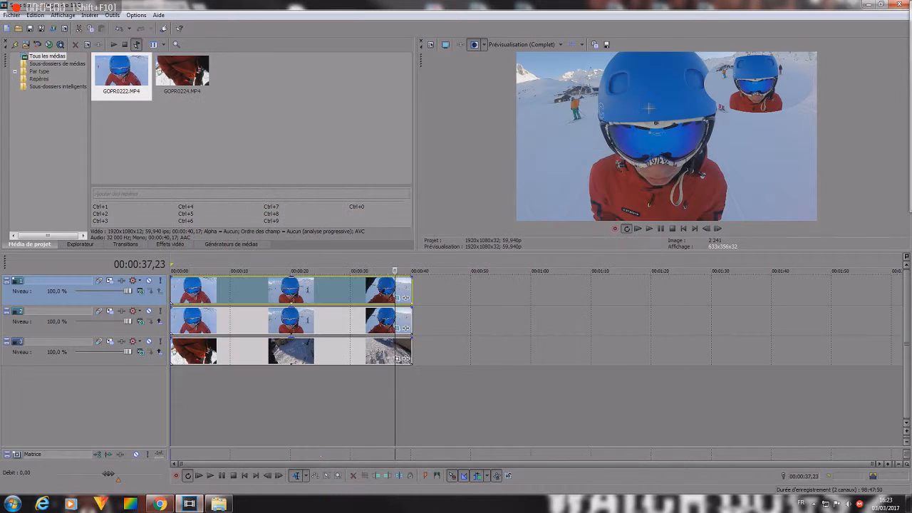
{"action": "left_click", "coordinate": [403, 330]}
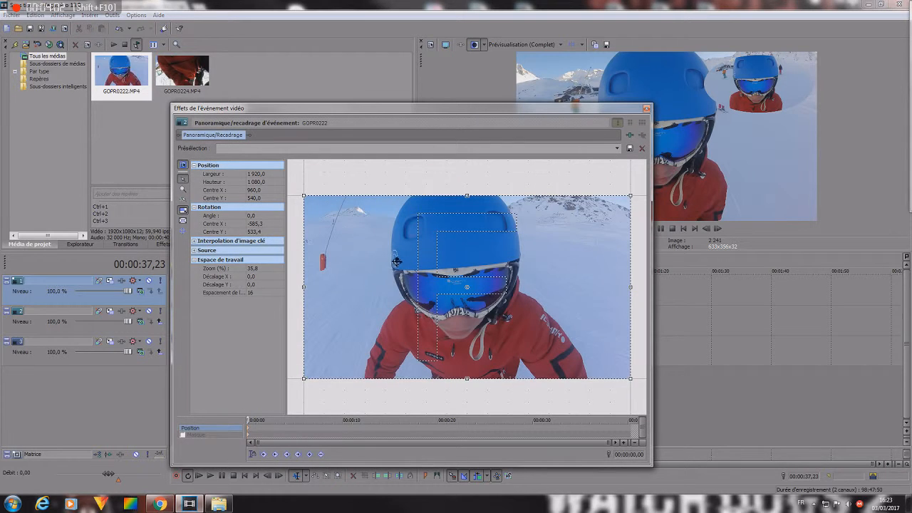
{"action": "left_click", "coordinate": [257, 232]}
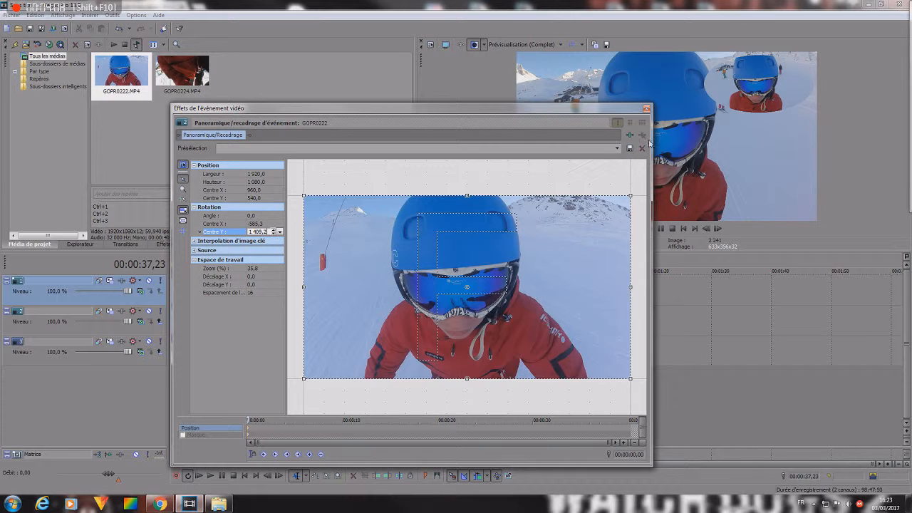
{"action": "left_click", "coordinate": [646, 109]}
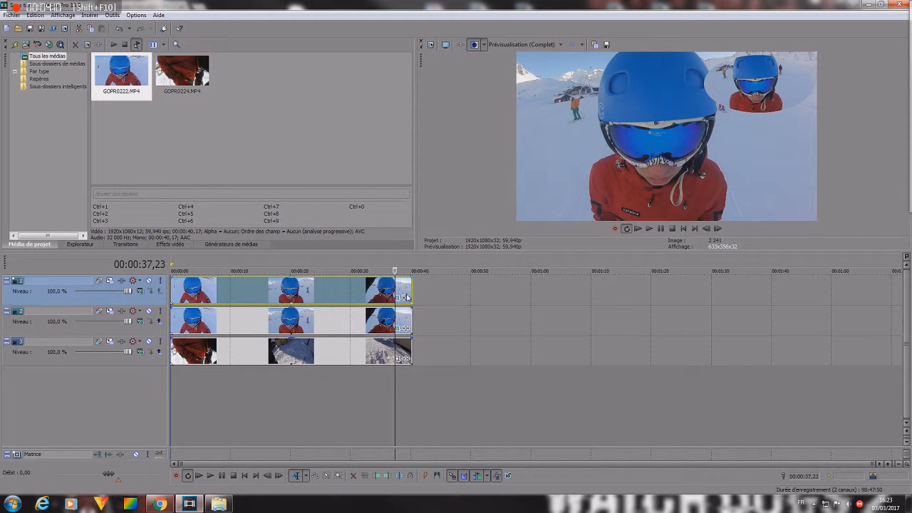
Compare both GOPR0222.MP4 clips' pan/crop settings and copy the top clip's position width, 5 010,6, to the middle-track clip
{"action": "left_click", "coordinate": [397, 330]}
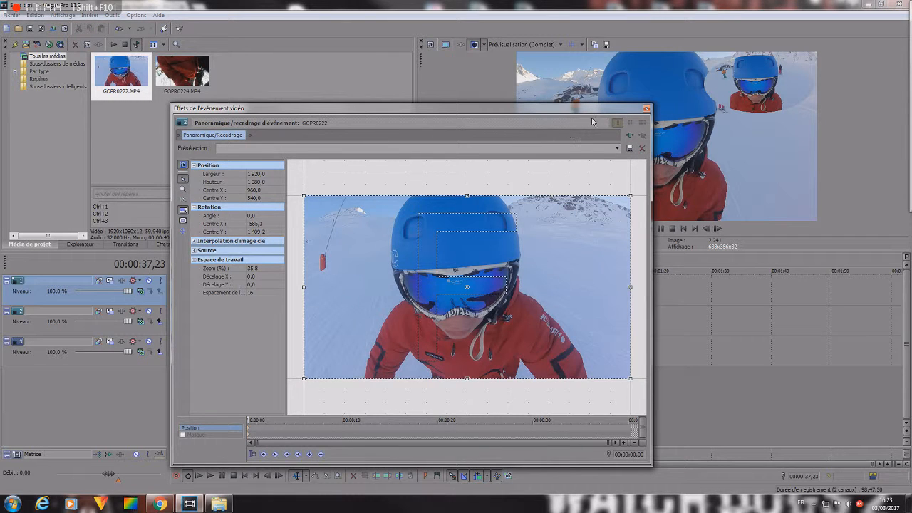
{"action": "left_click", "coordinate": [647, 108]}
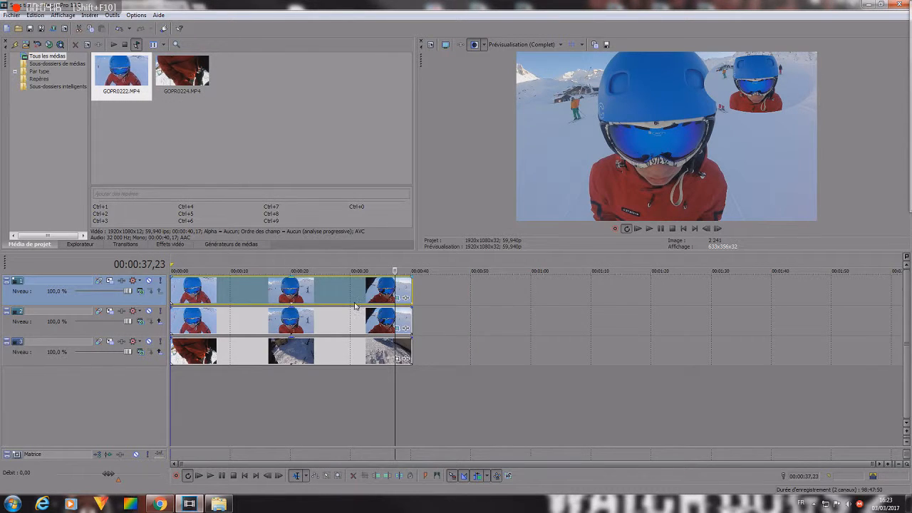
{"action": "left_click", "coordinate": [394, 294]}
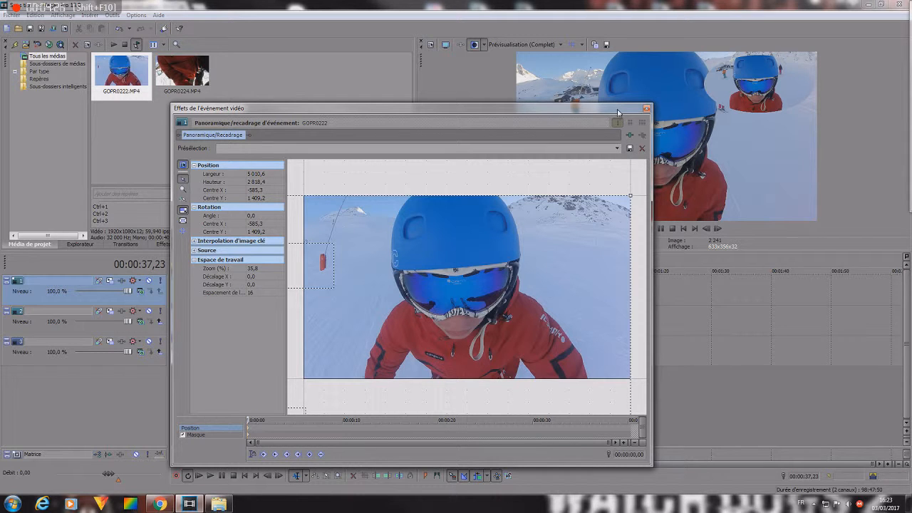
{"action": "left_click", "coordinate": [647, 108]}
{"action": "left_click", "coordinate": [393, 295]}
{"action": "left_click", "coordinate": [260, 174]}
{"action": "left_click", "coordinate": [647, 108]}
{"action": "left_click", "coordinate": [398, 328]}
{"action": "left_click", "coordinate": [261, 174]}
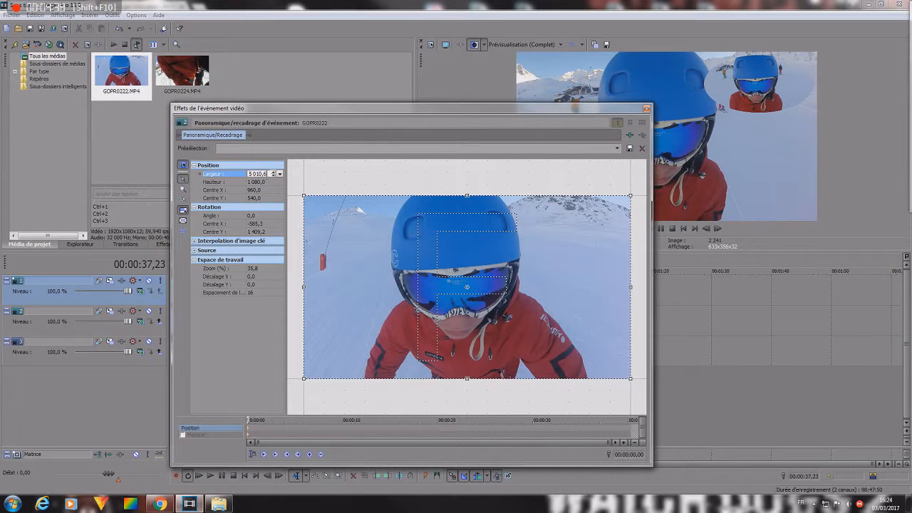
{"action": "left_click", "coordinate": [646, 108]}
{"action": "left_click", "coordinate": [398, 328]}
{"action": "left_click", "coordinate": [646, 109]}
Copy the top clip's pan/crop position height, 2 818,4, to the position height of the middle-track GOPR0222.MP4 clip
{"action": "left_click", "coordinate": [398, 298]}
{"action": "key", "text": "super"}
{"action": "key", "text": "super"}
{"action": "left_click", "coordinate": [256, 183]}
{"action": "key", "text": "ctrl+c"}
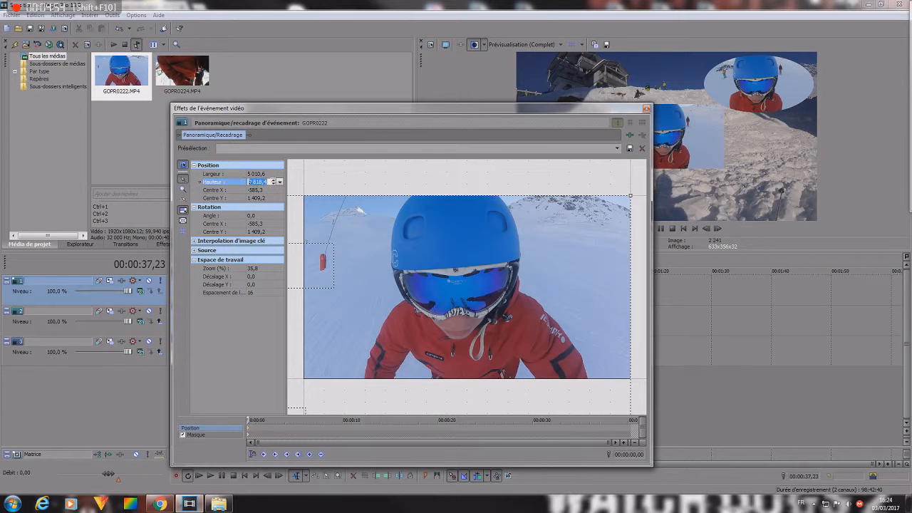
{"action": "left_click", "coordinate": [647, 108]}
{"action": "left_click", "coordinate": [398, 329]}
{"action": "left_click", "coordinate": [261, 182]}
{"action": "key", "text": "ctrl+v"}
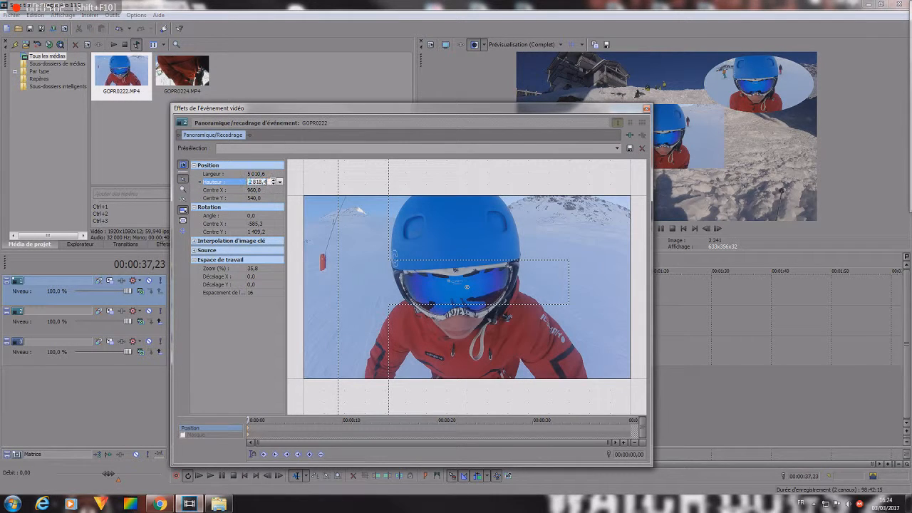
{"action": "left_click", "coordinate": [647, 108]}
Copy the top clip's position Centre X, -585,3, to the position Centre X of the middle-track GOPR0222.MP4 clip's pan/crop
{"action": "left_click", "coordinate": [398, 299]}
{"action": "left_click", "coordinate": [258, 191]}
{"action": "left_click", "coordinate": [646, 109]}
{"action": "left_click", "coordinate": [403, 329]}
{"action": "left_click", "coordinate": [258, 191]}
{"action": "key", "text": "ctrl+v"}
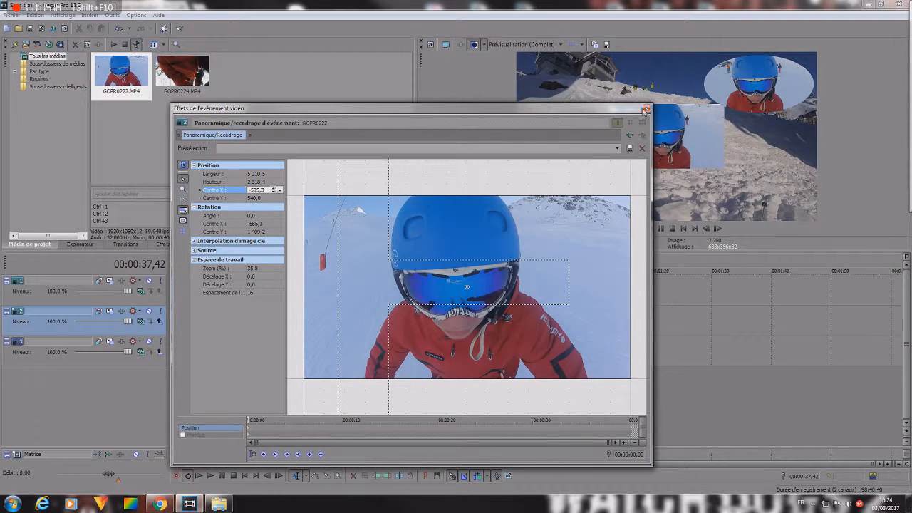
{"action": "left_click", "coordinate": [647, 108]}
Set the position Centre Y of the middle-track GOPR0222.MP4 clip's pan/crop to the top clip's value, 1 409,2
{"action": "left_click", "coordinate": [400, 297]}
{"action": "left_click", "coordinate": [258, 191]}
{"action": "left_click", "coordinate": [647, 108]}
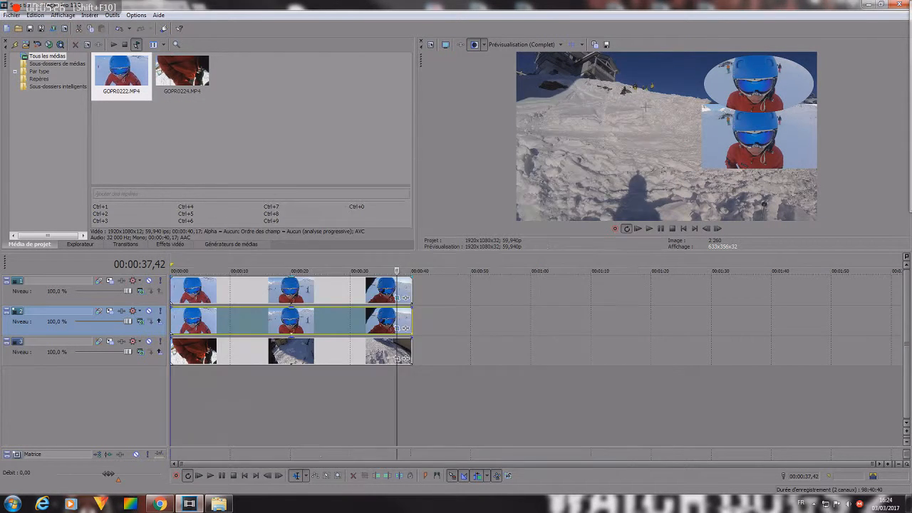
{"action": "left_click", "coordinate": [398, 329]}
{"action": "left_click", "coordinate": [258, 197]}
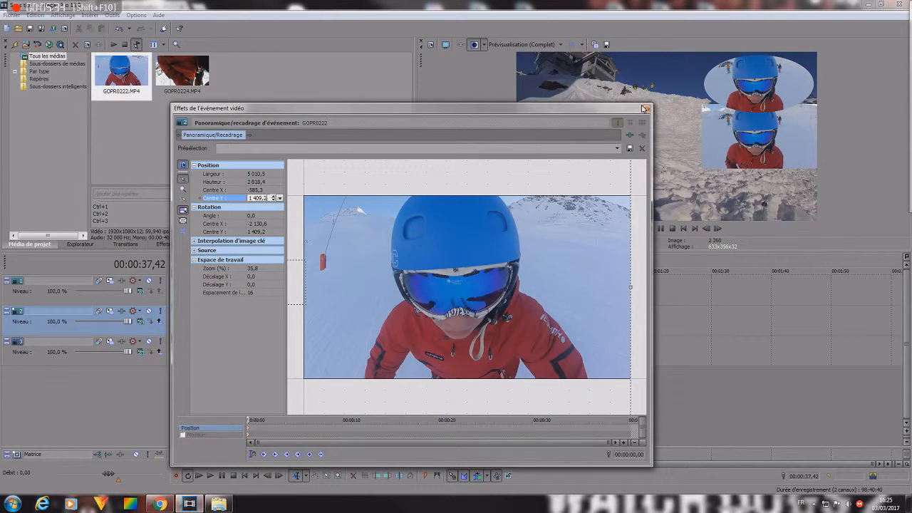
{"action": "left_click", "coordinate": [646, 108]}
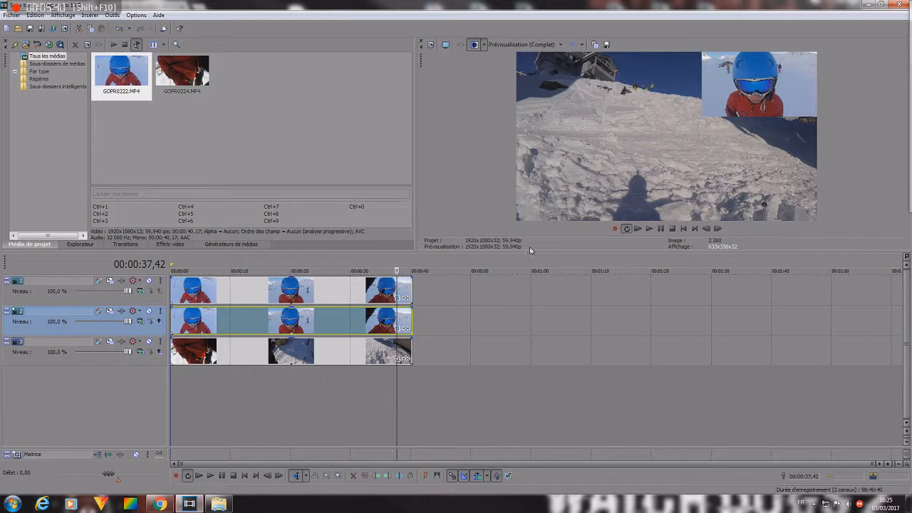
Add the Flou gaussien Sony effect to the middle-track GOPR0222.MP4 clip
{"action": "left_click", "coordinate": [407, 331]}
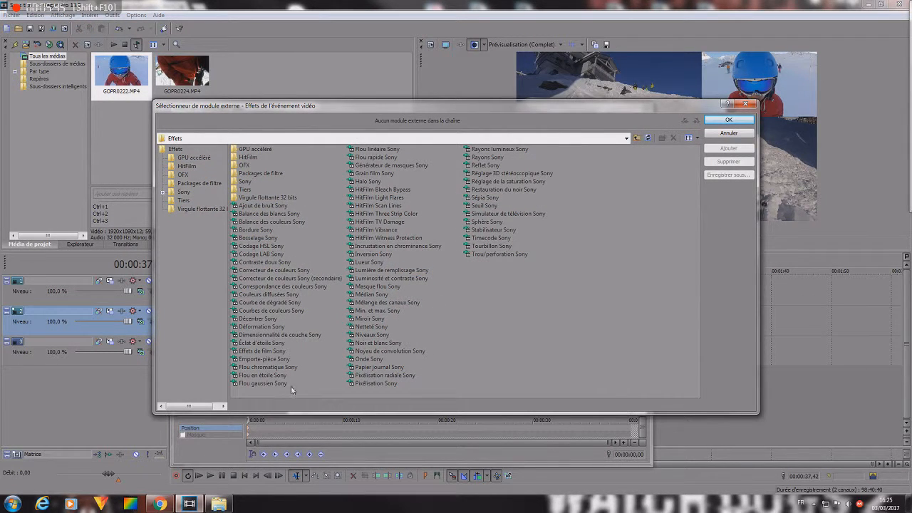
{"action": "left_click", "coordinate": [264, 384]}
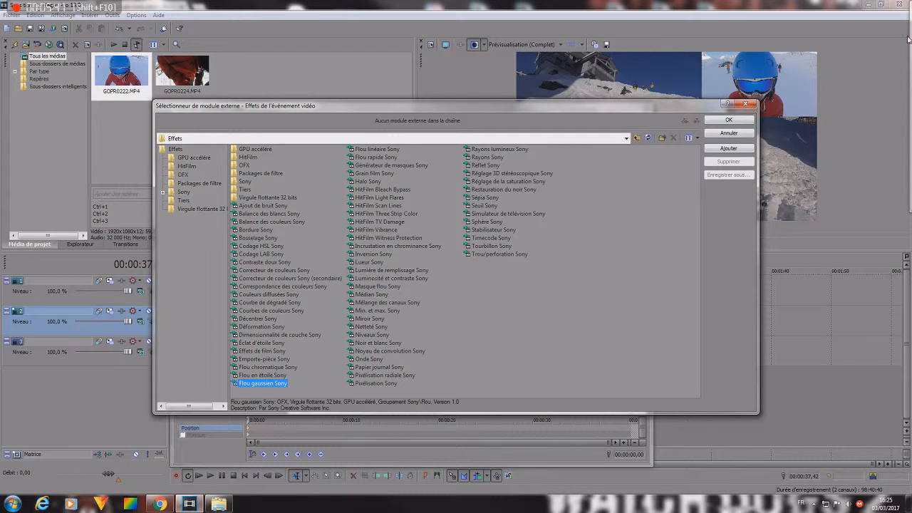
{"action": "left_click", "coordinate": [729, 120]}
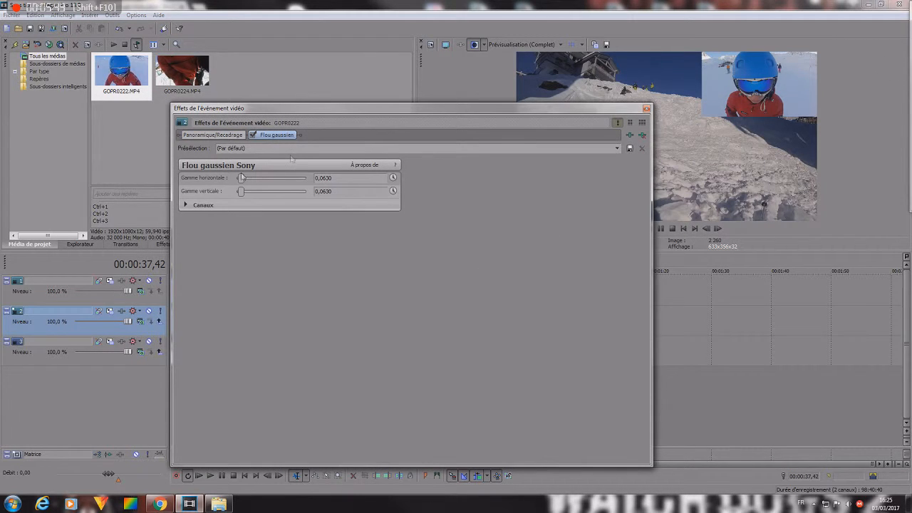
Set the Gaussian blur's horizontal range to 0,2000 and vertical range to 1,0000, and move the effects window aside
{"action": "left_click_drag", "start_coordinate": [240, 177], "coordinate": [100, 190]}
{"action": "left_click_drag", "start_coordinate": [240, 193], "coordinate": [408, 202]}
{"action": "left_click_drag", "start_coordinate": [237, 178], "coordinate": [171, 182]}
{"action": "scroll", "coordinate": [725, 107], "scroll_direction": "up", "scroll_amount": 1}
{"action": "left_click_drag", "start_coordinate": [561, 112], "coordinate": [617, 84]}
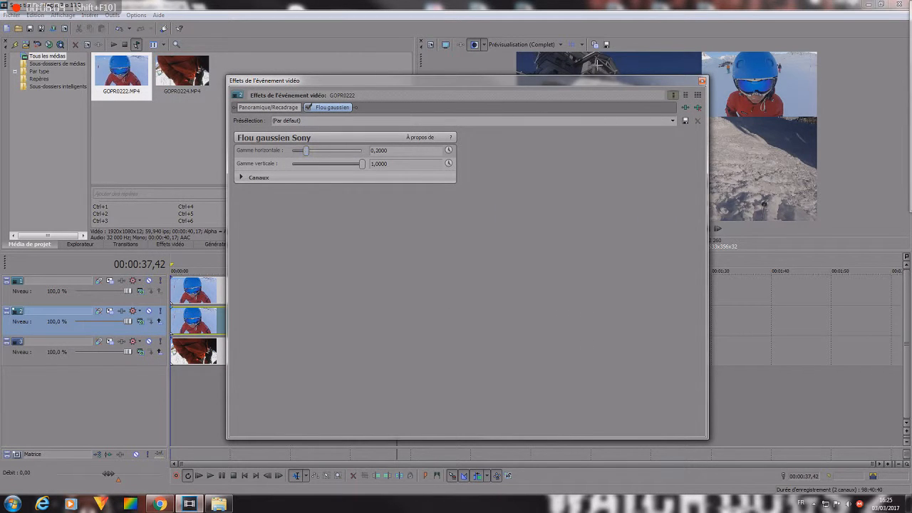
{"action": "left_click_drag", "start_coordinate": [623, 80], "coordinate": [737, 101]}
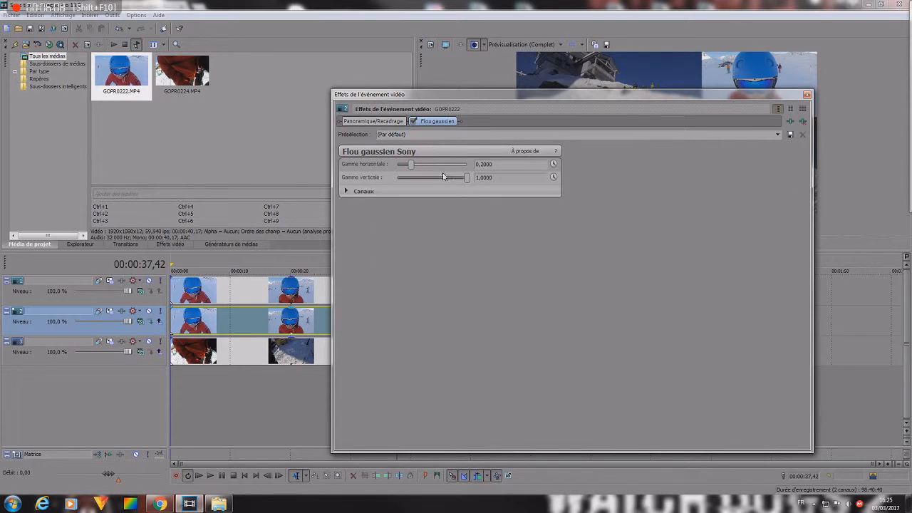
Set the Gaussian blur's horizontal range to 0,0000 with the vertical range at 1,0000, and move the effects window clear of the preview
{"action": "mouse_move", "coordinate": [465, 180]}
{"action": "left_mouse_down"}
{"action": "mouse_move", "coordinate": [399, 178]}
{"action": "mouse_move", "coordinate": [469, 178]}
{"action": "left_mouse_up"}
{"action": "left_click_drag", "start_coordinate": [411, 164], "coordinate": [392, 164]}
{"action": "left_click_drag", "start_coordinate": [468, 179], "coordinate": [706, 215]}
{"action": "left_click_drag", "start_coordinate": [529, 213], "coordinate": [547, 149]}
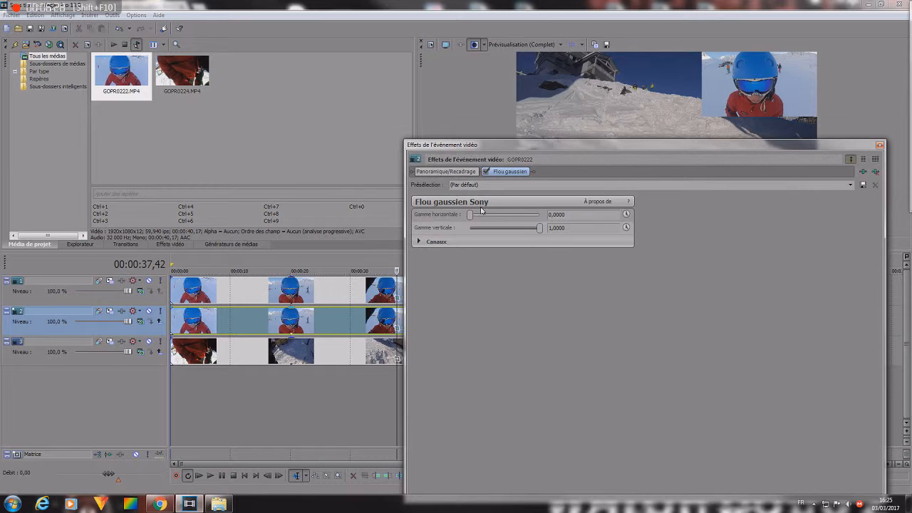
Close the video event effects window and return the playhead to the start of the timeline
{"action": "left_click_drag", "start_coordinate": [472, 214], "coordinate": [472, 240]}
{"action": "left_click", "coordinate": [880, 145]}
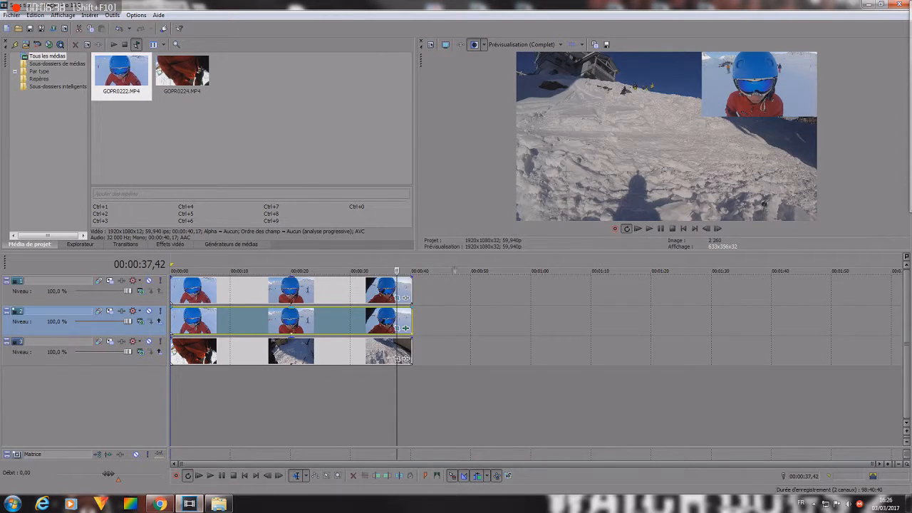
{"action": "left_click", "coordinate": [324, 289]}
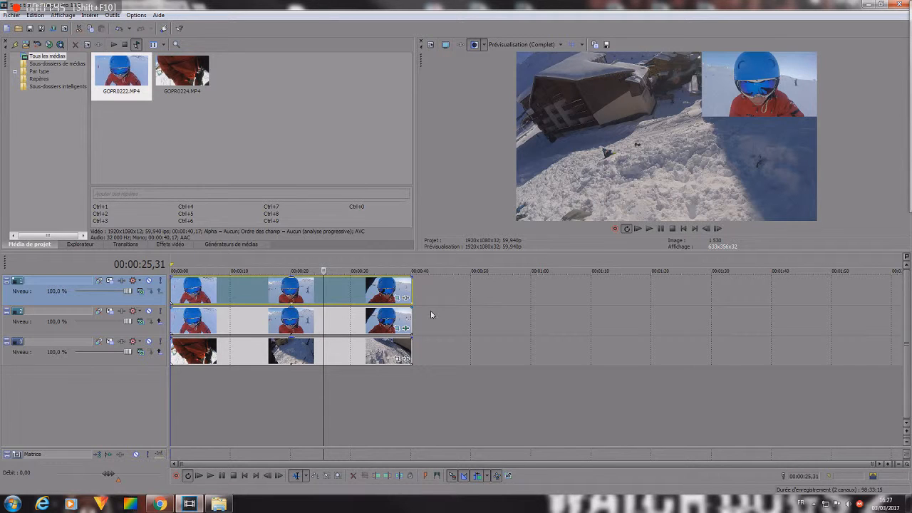
{"action": "left_click_drag", "start_coordinate": [328, 391], "coordinate": [169, 390]}
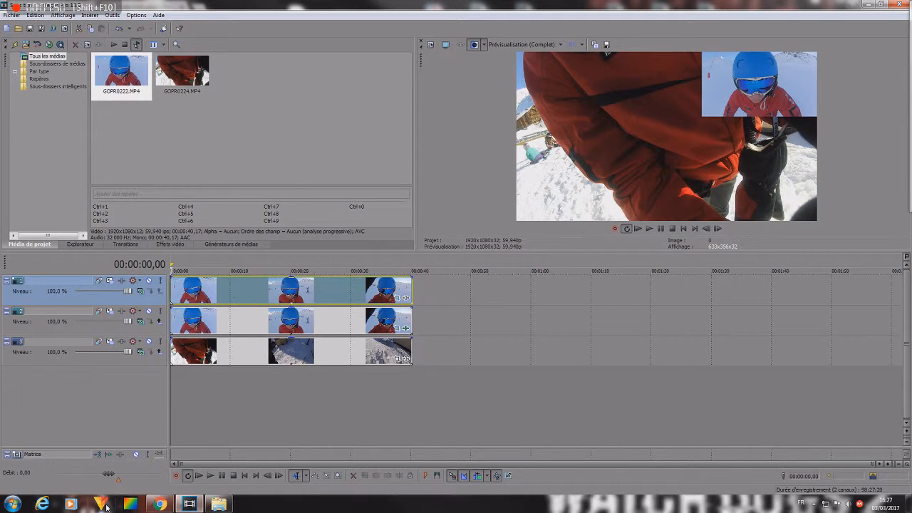
Switch to Chrome and go from the playing video's page through the YouTube home page to the account's own channel
{"action": "mouse_move", "coordinate": [159, 503]}
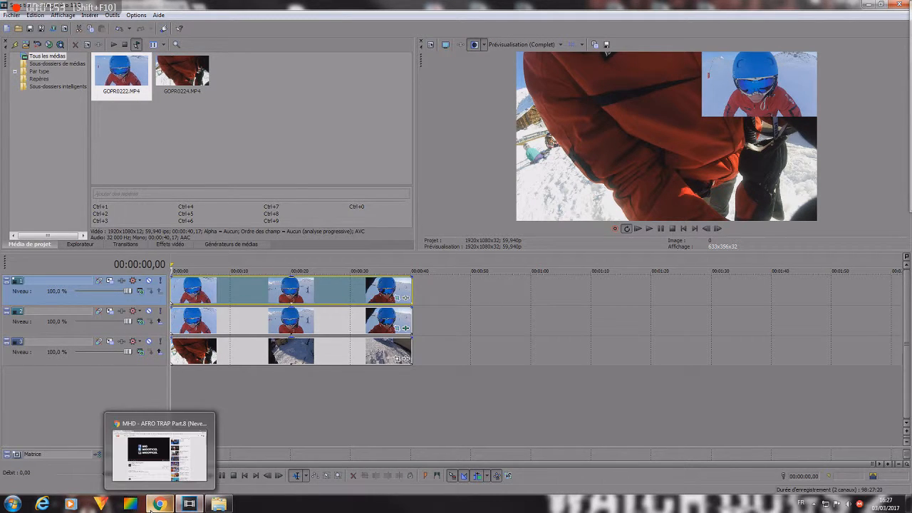
{"action": "left_click", "coordinate": [168, 452]}
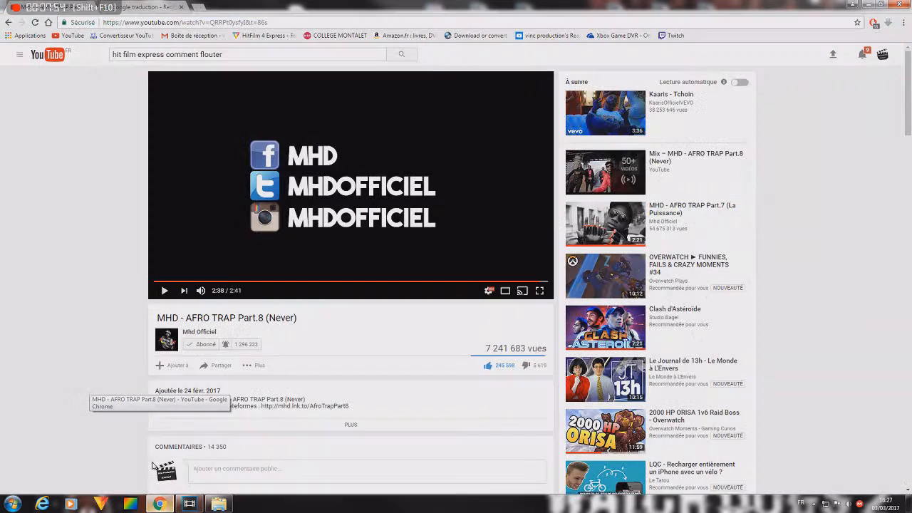
{"action": "left_click", "coordinate": [47, 55]}
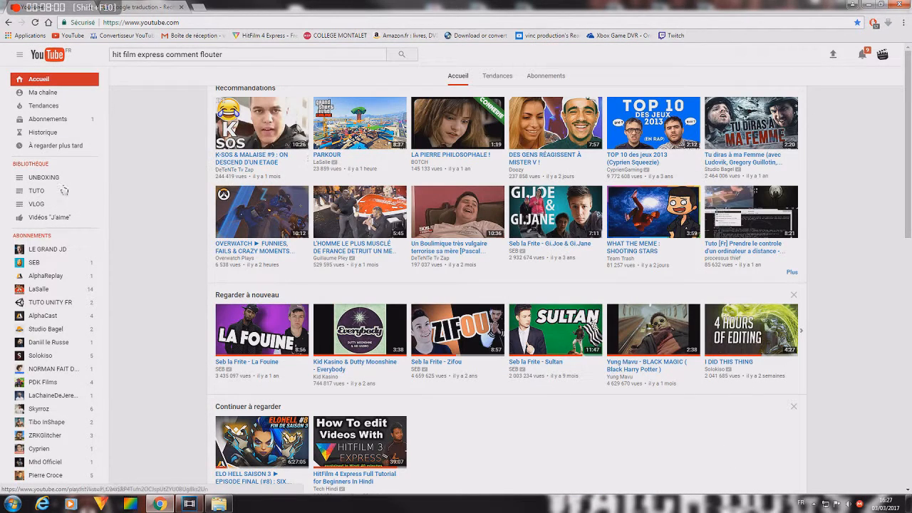
{"action": "left_click", "coordinate": [30, 92]}
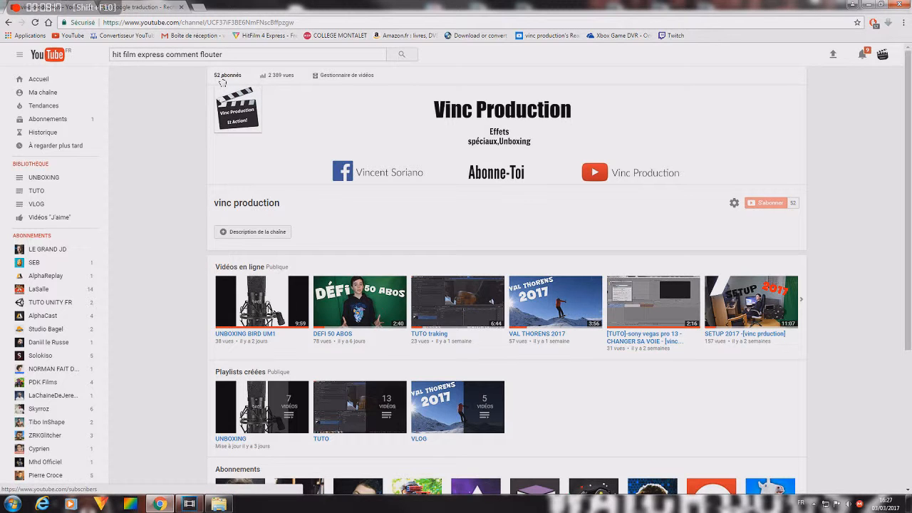
Open YouTube in a new browser tab and display the account's own channel page there
{"action": "left_click", "coordinate": [140, 6]}
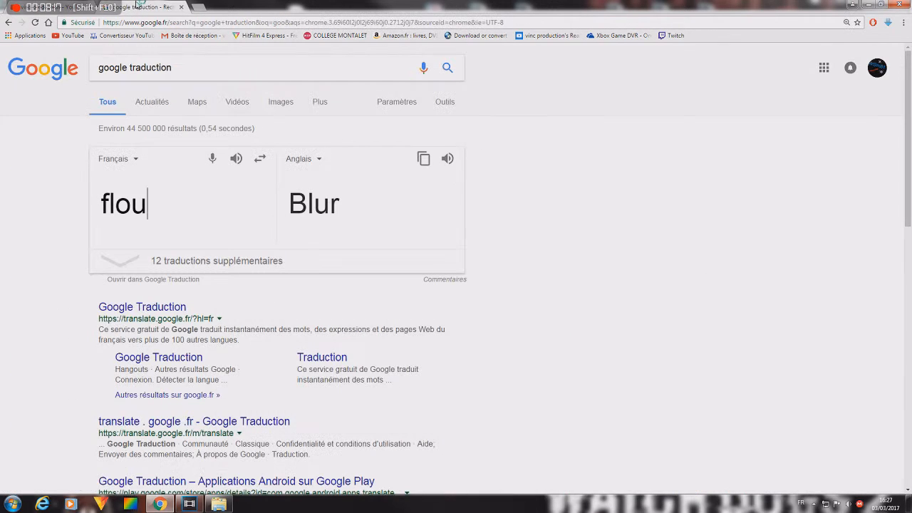
{"action": "left_click", "coordinate": [2, 10]}
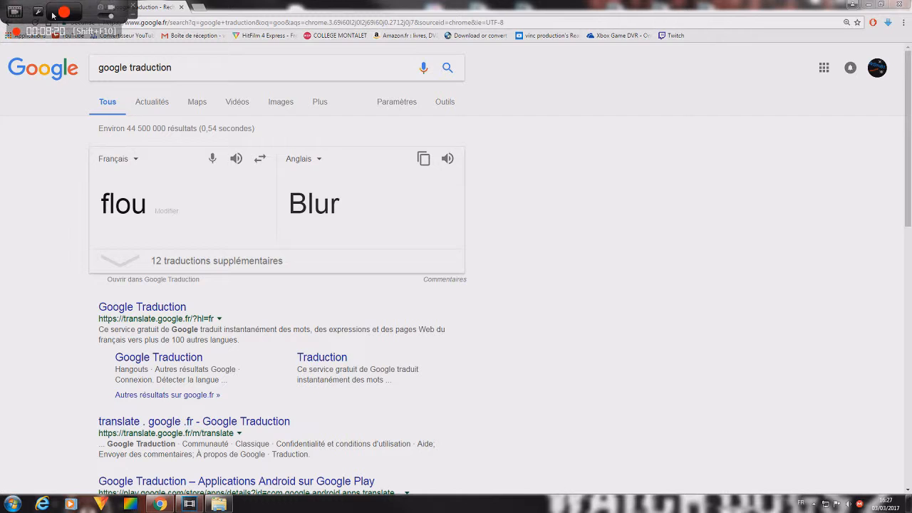
{"action": "left_click", "coordinate": [68, 54]}
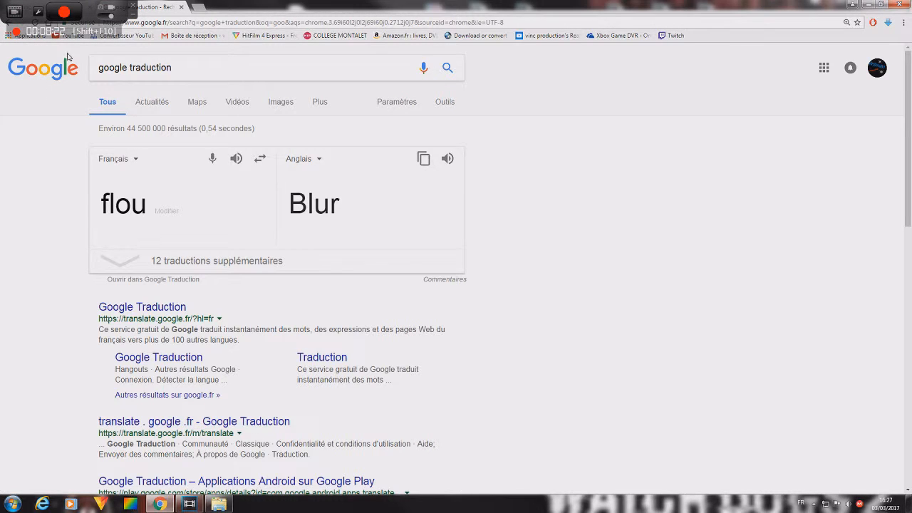
{"action": "left_click", "coordinate": [205, 8]}
{"action": "left_click", "coordinate": [66, 37]}
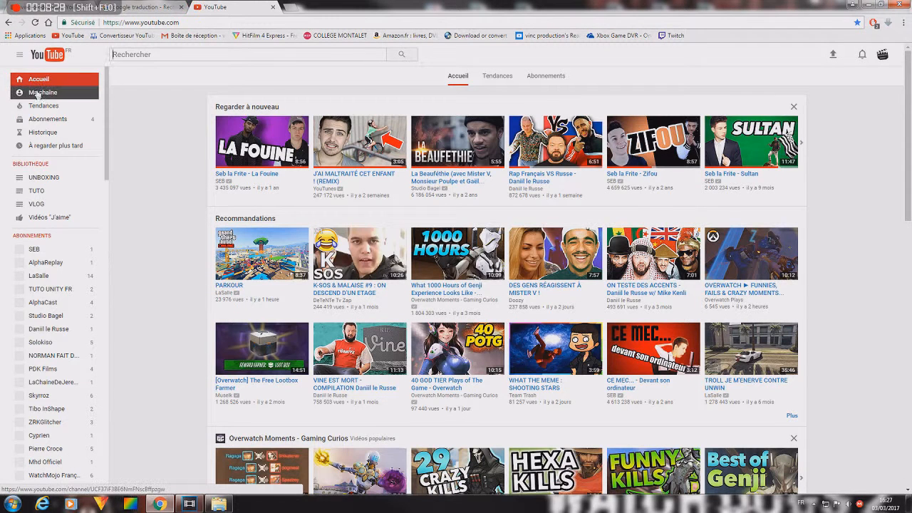
{"action": "left_click", "coordinate": [36, 93]}
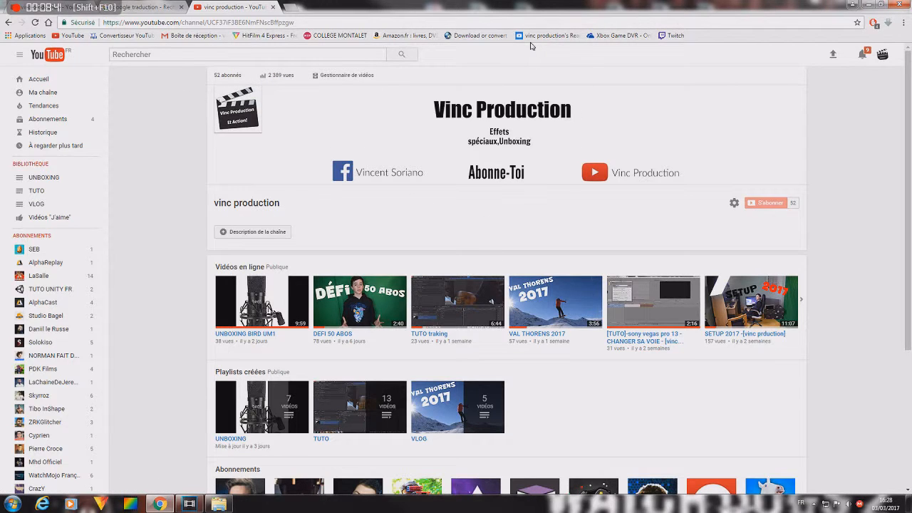
Close the google traduction browser tab and keep the channel page in front
{"action": "left_click", "coordinate": [162, 3]}
{"action": "left_click", "coordinate": [228, 7]}
{"action": "left_click", "coordinate": [182, 7]}
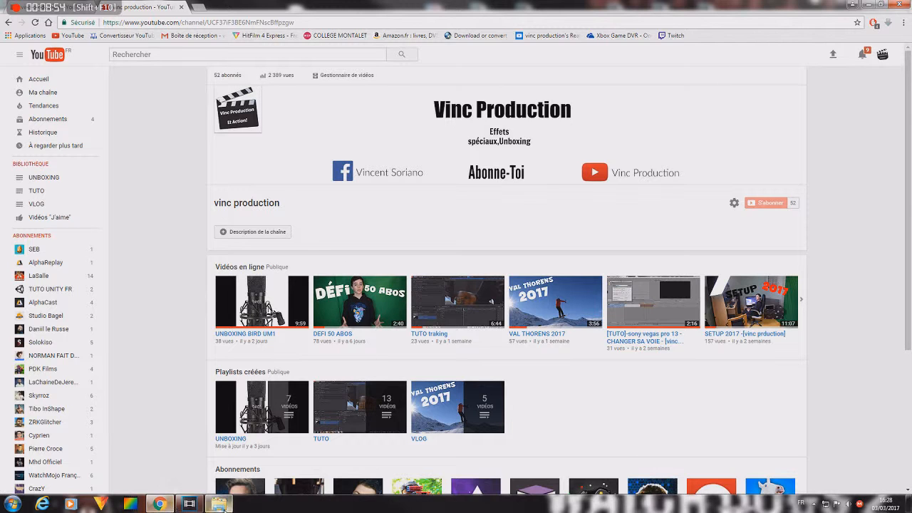
Switch briefly to Vegas Pro and back to Chrome, and examine the channel page's playlists and subscriptions
{"action": "left_click", "coordinate": [190, 504]}
{"action": "mouse_move", "coordinate": [217, 508]}
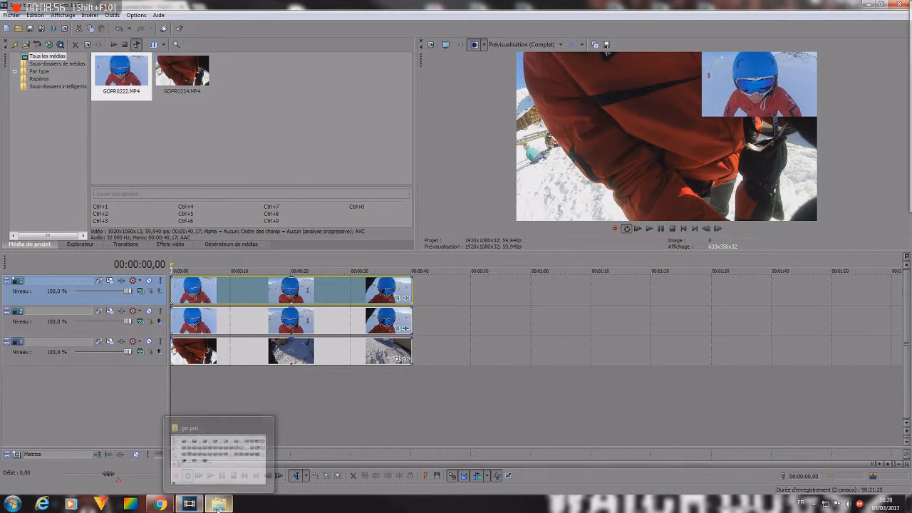
{"action": "mouse_move", "coordinate": [221, 460]}
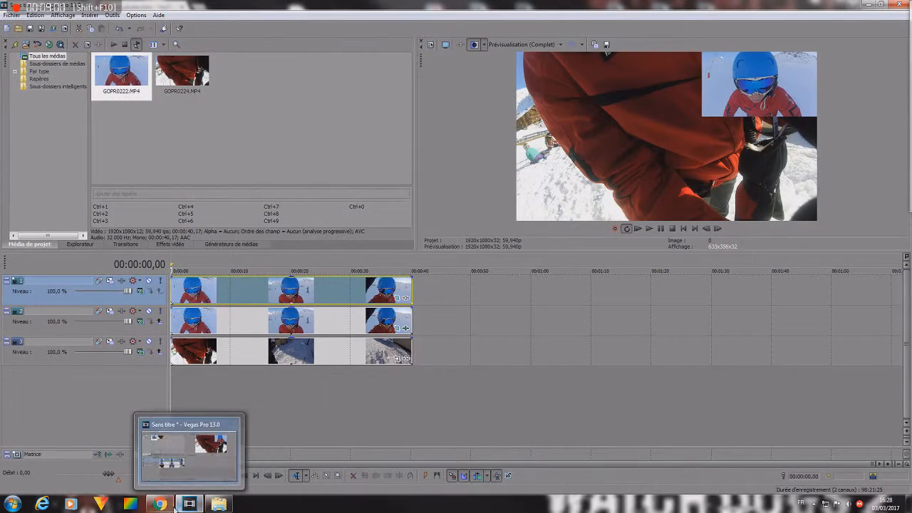
{"action": "mouse_move", "coordinate": [161, 504]}
{"action": "left_click", "coordinate": [181, 463]}
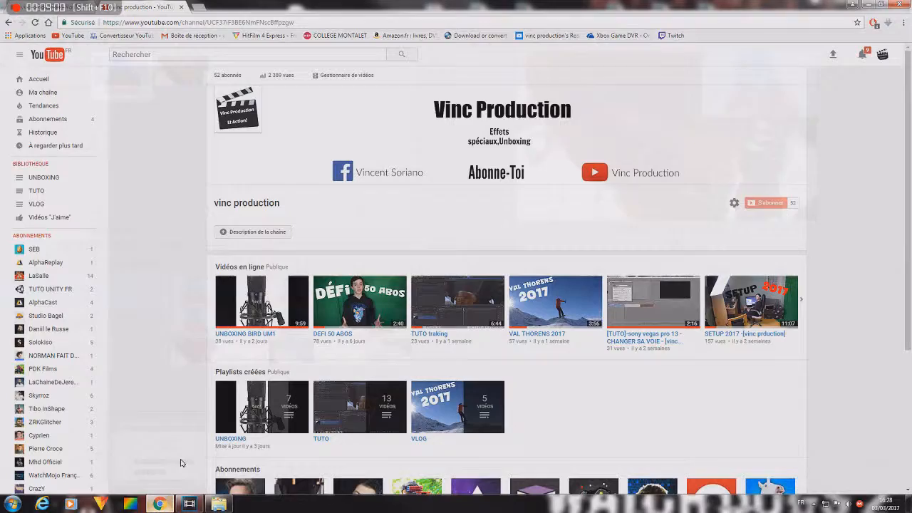
{"action": "scroll", "coordinate": [481, 249], "scroll_direction": "down", "scroll_amount": 3}
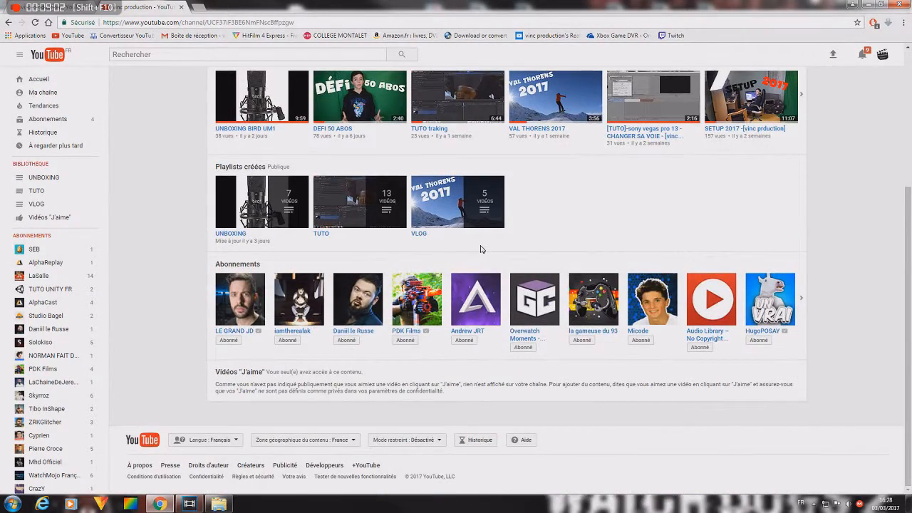